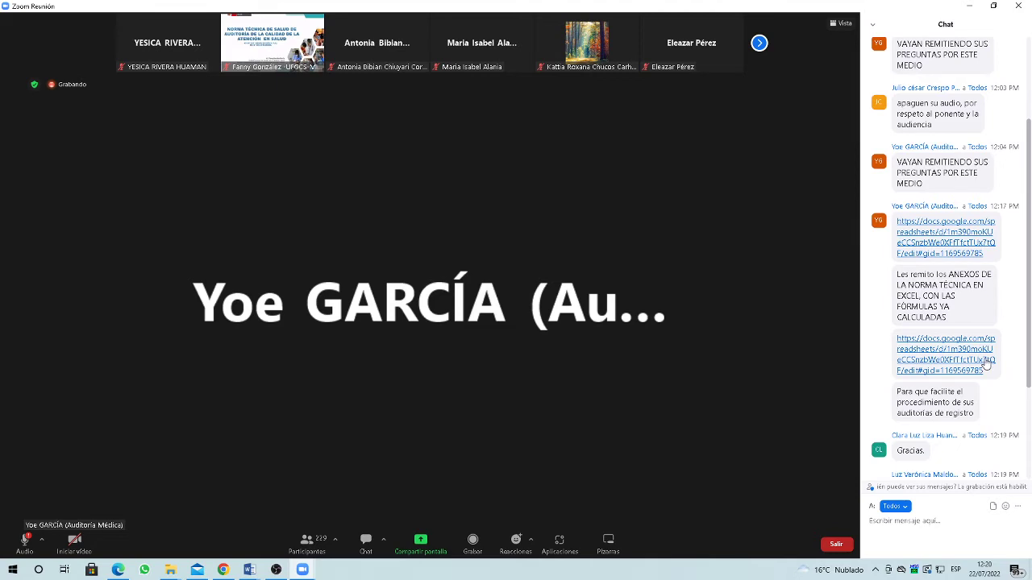
# Open the shared annexes spreadsheet link from the Zoom chat, and return to the meeting to read the newest chat messages
pyautogui.click(986, 363)
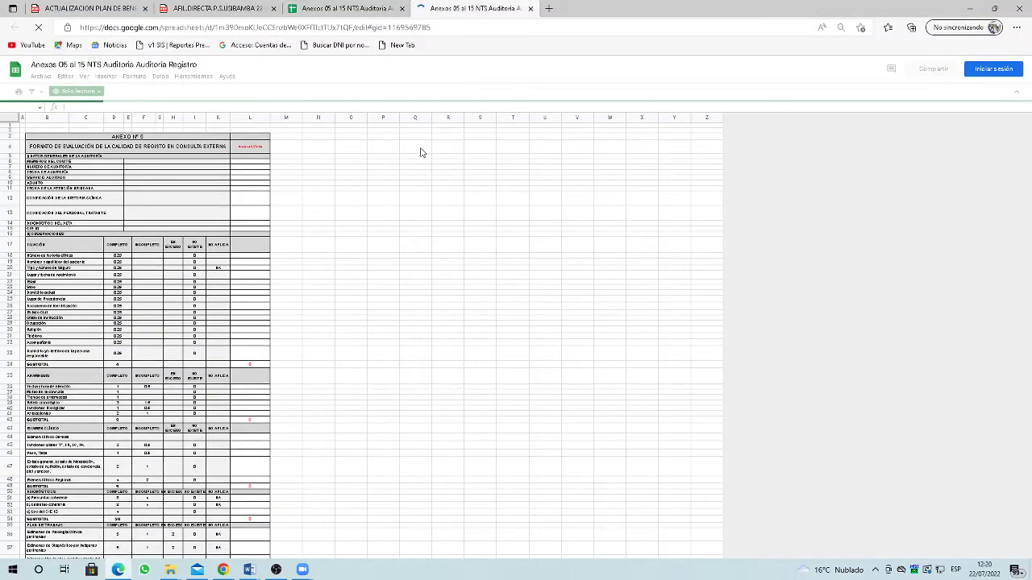
pyautogui.moveTo(303, 571)
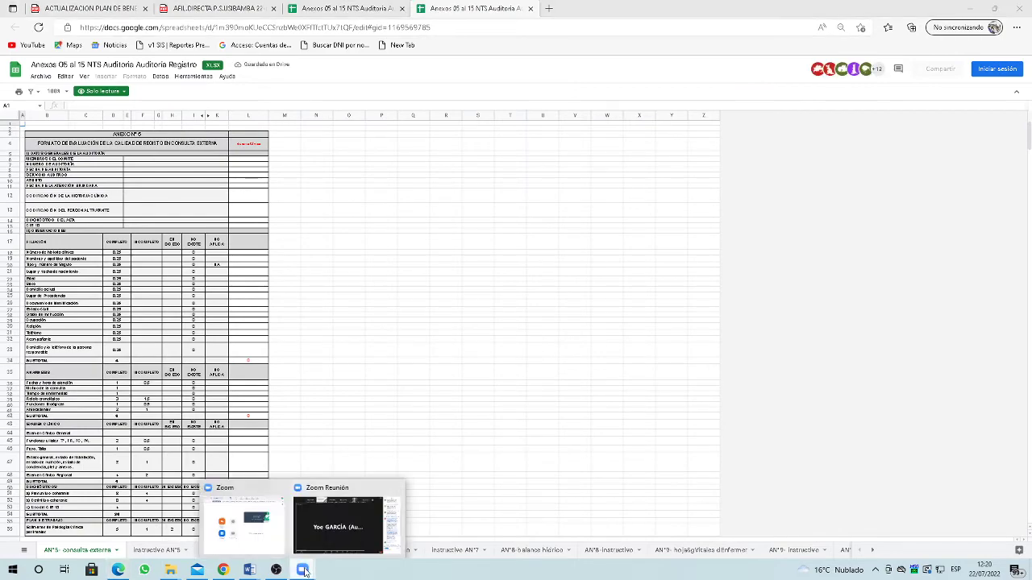
pyautogui.click(353, 542)
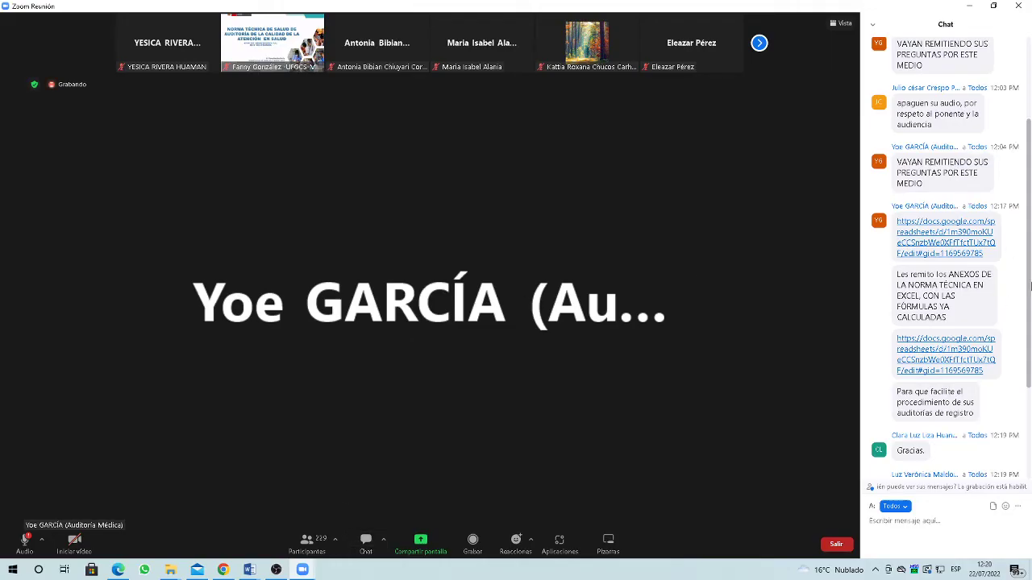
pyautogui.moveTo(1029, 309); pyautogui.dragTo(1029, 329)
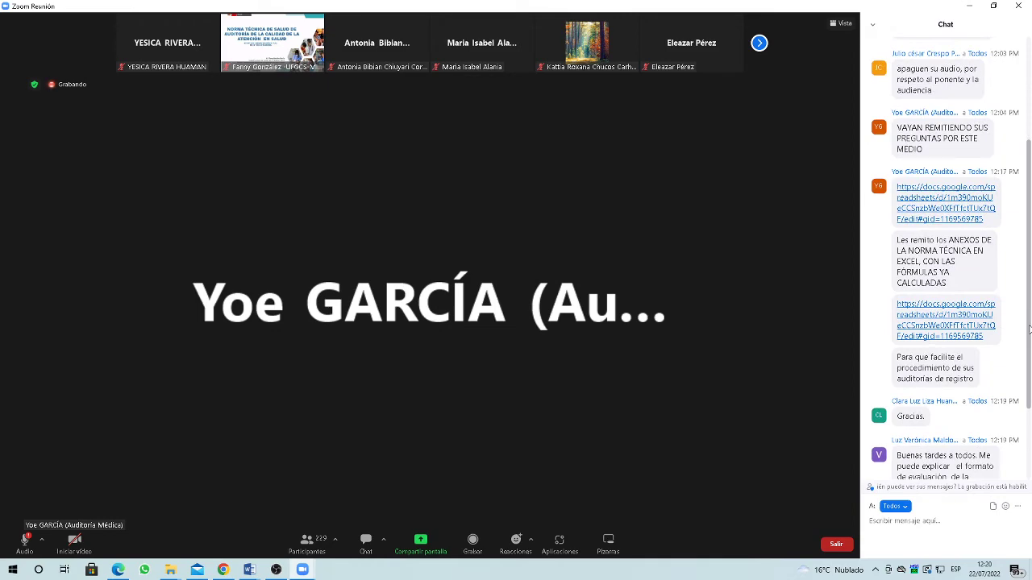
pyautogui.moveTo(1028, 329); pyautogui.dragTo(1030, 367)
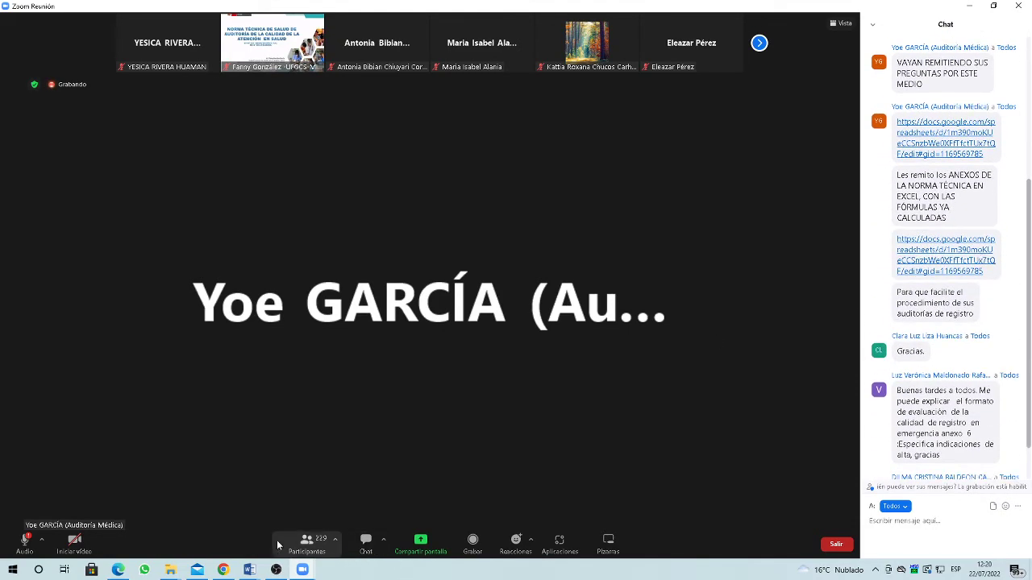
# Switch to the annexes spreadsheet in Edge, look through its sheets up to AN°15, and return to the Zoom meeting
pyautogui.click(226, 570)
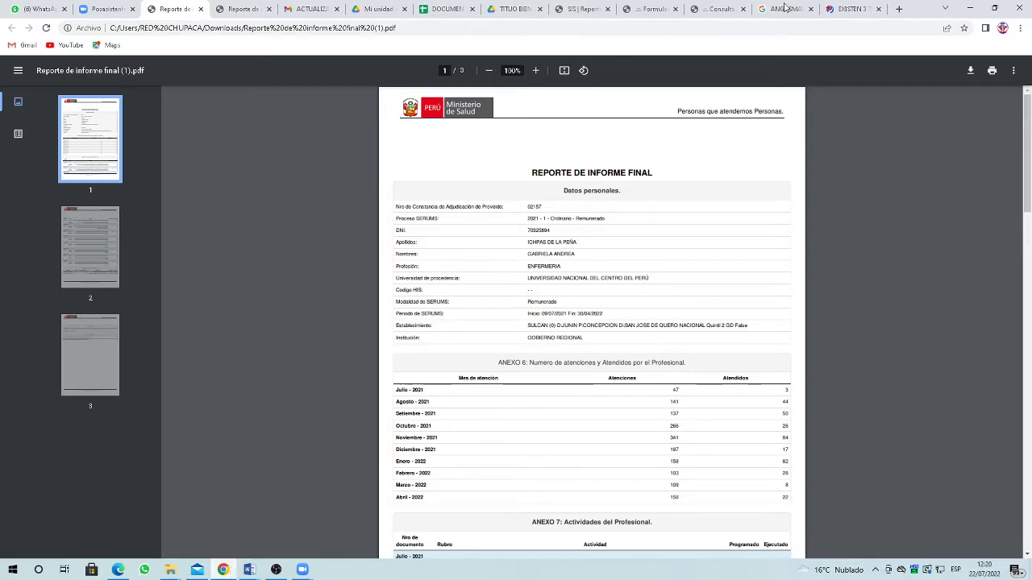
pyautogui.click(119, 570)
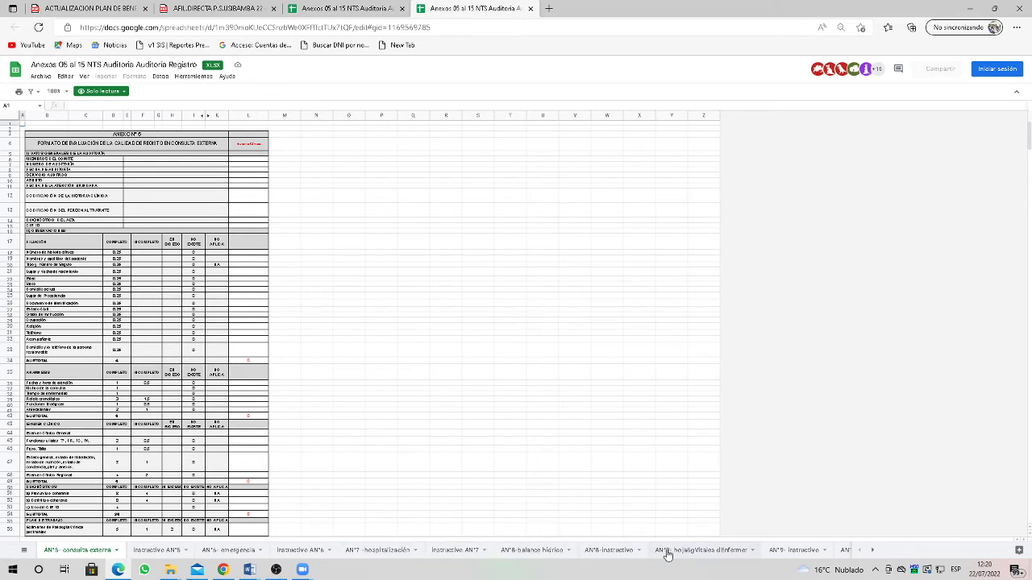
pyautogui.click(871, 550)
pyautogui.click(872, 549)
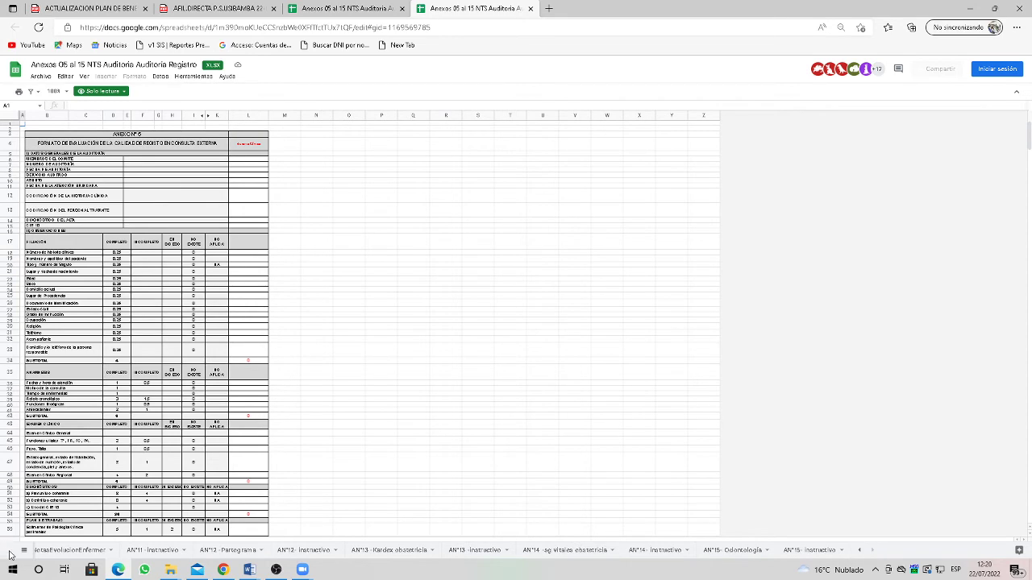
pyautogui.click(224, 570)
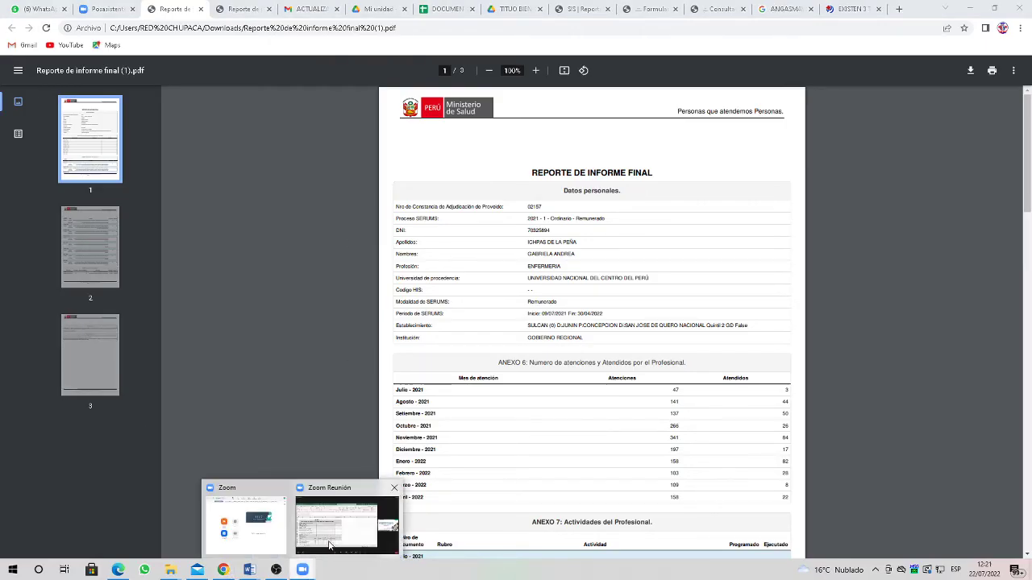
pyautogui.click(350, 519)
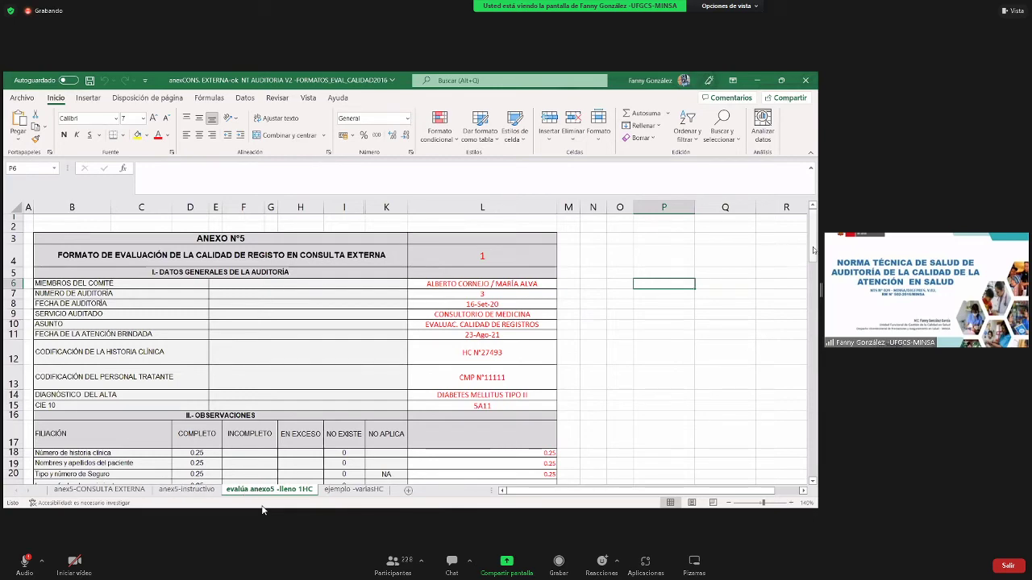
# Select columns B through K of the Anexo 5 form and review its evaluation criteria down to the work plan section
pyautogui.moveTo(813, 267)
pyautogui.mouseDown()
pyautogui.moveTo(812, 278)
pyautogui.moveTo(812, 214)
pyautogui.mouseUp()
pyautogui.click(72, 207)
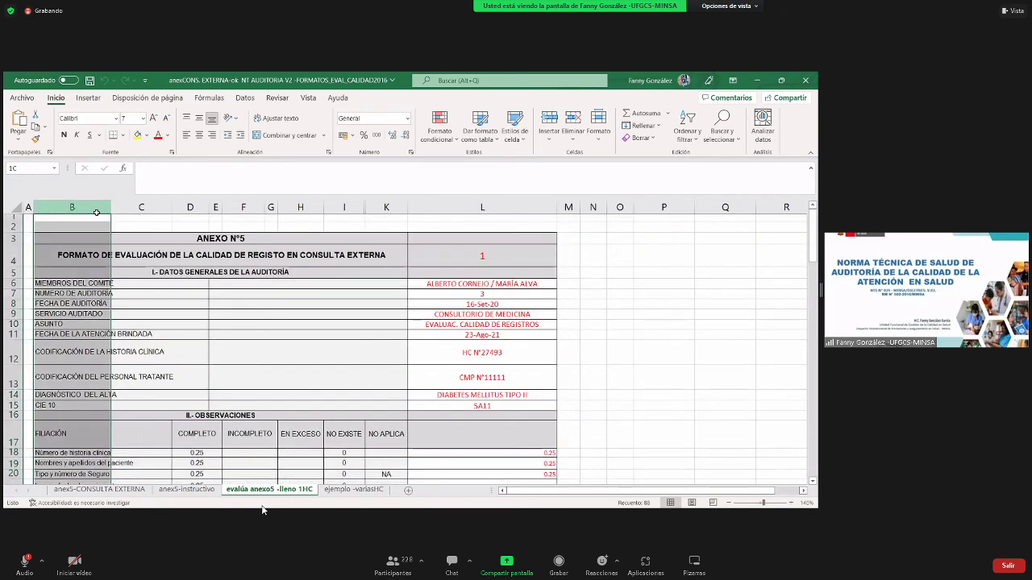
pyautogui.keyDown('shift'); pyautogui.click(371, 203); pyautogui.keyUp('shift')
pyautogui.moveTo(813, 242); pyautogui.dragTo(811, 357)
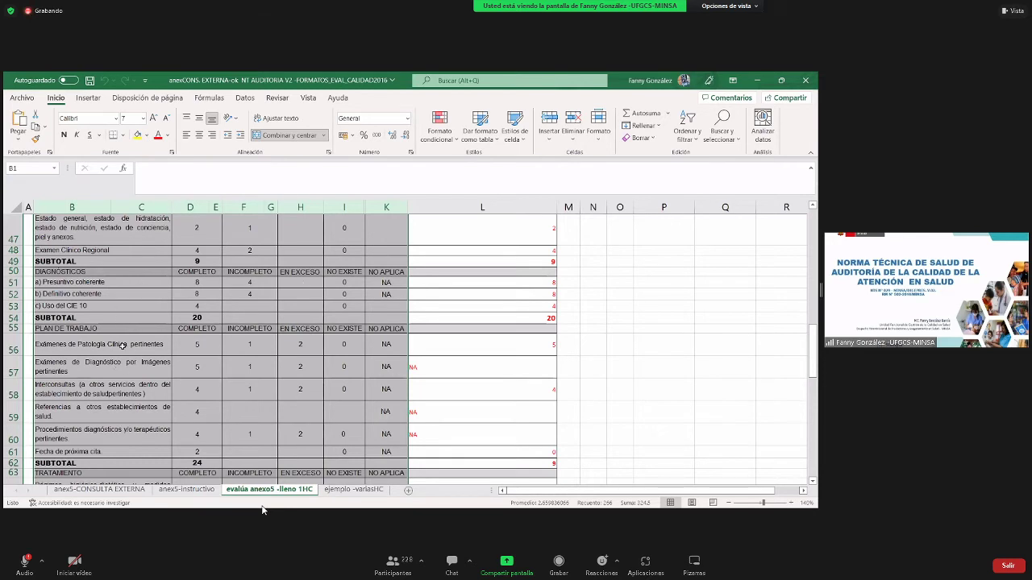
pyautogui.click(138, 319)
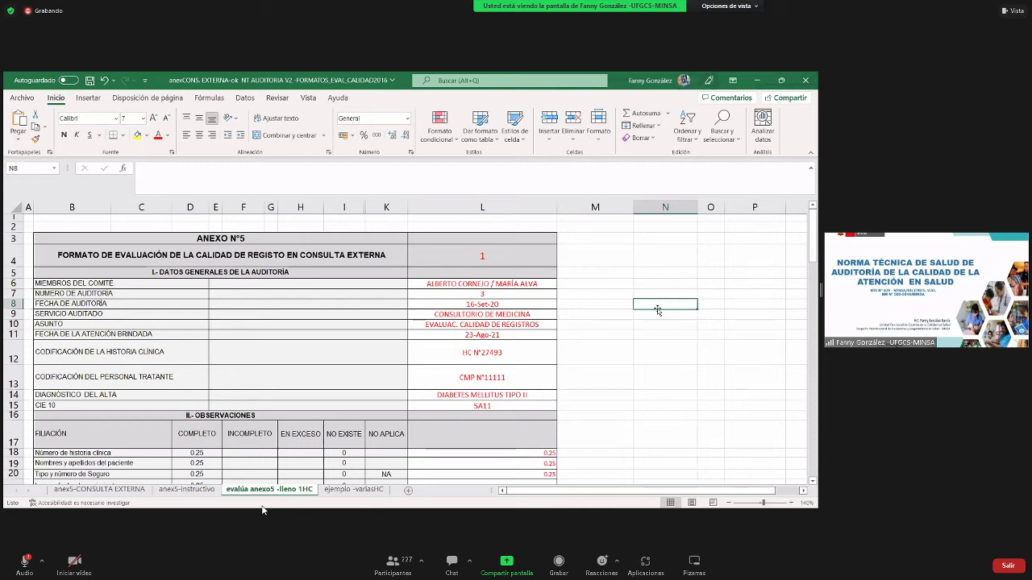
# Copy the completed evaluation in column L into column M of the Anexo 5 sheet
pyautogui.click(518, 204)
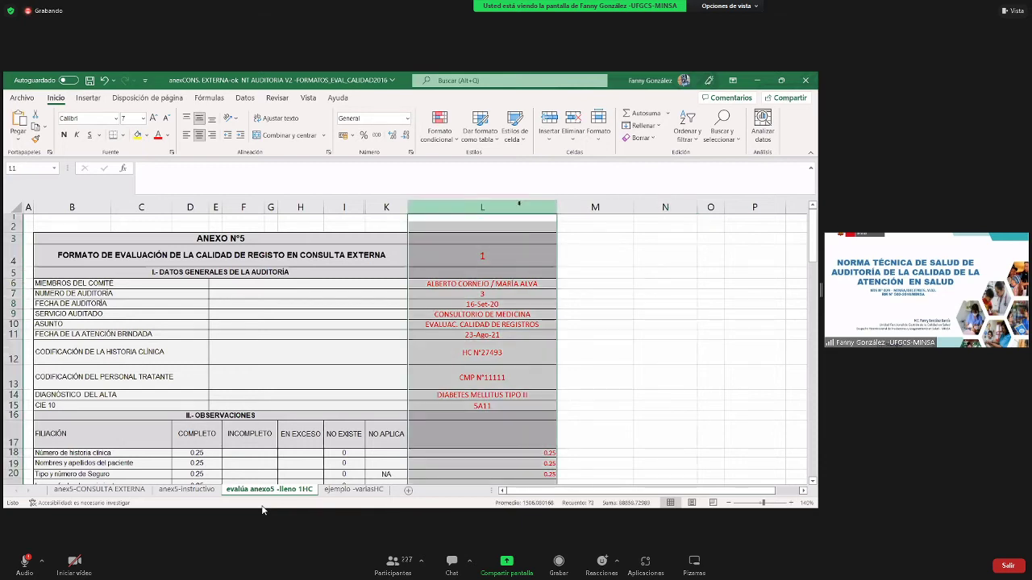
pyautogui.rightClick(520, 206)
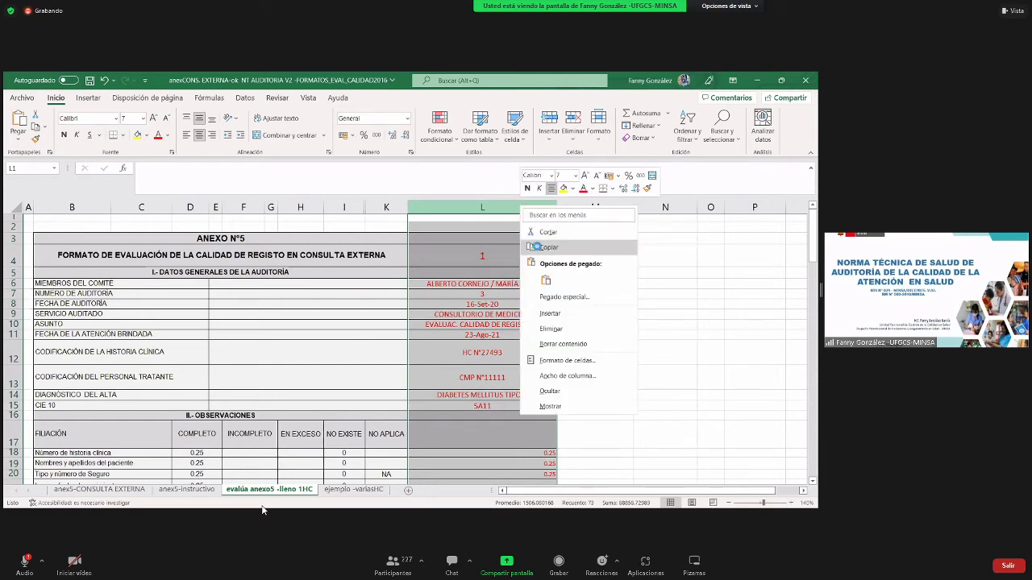
pyautogui.click(540, 247)
pyautogui.click(573, 207)
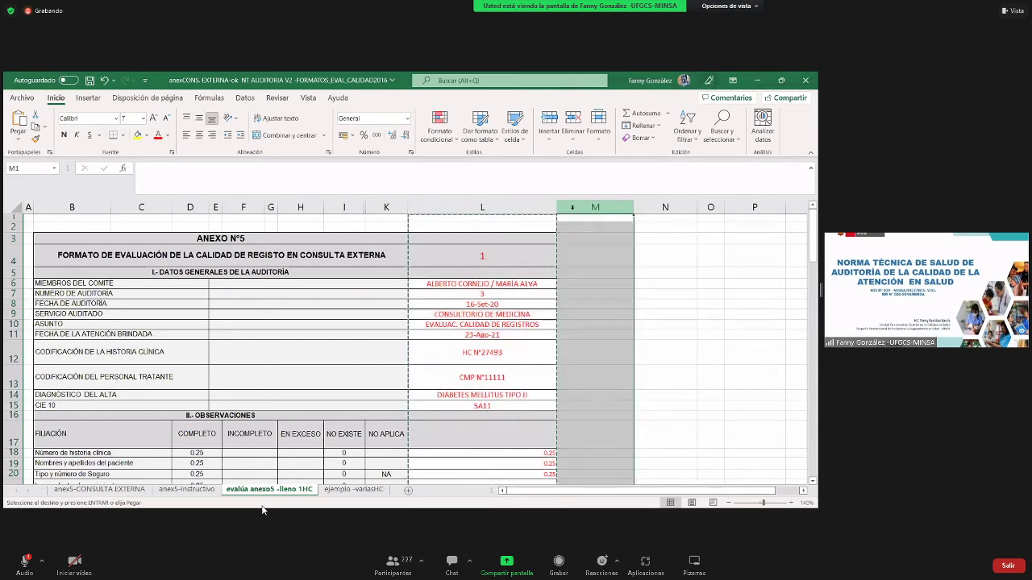
pyautogui.rightClick(595, 207)
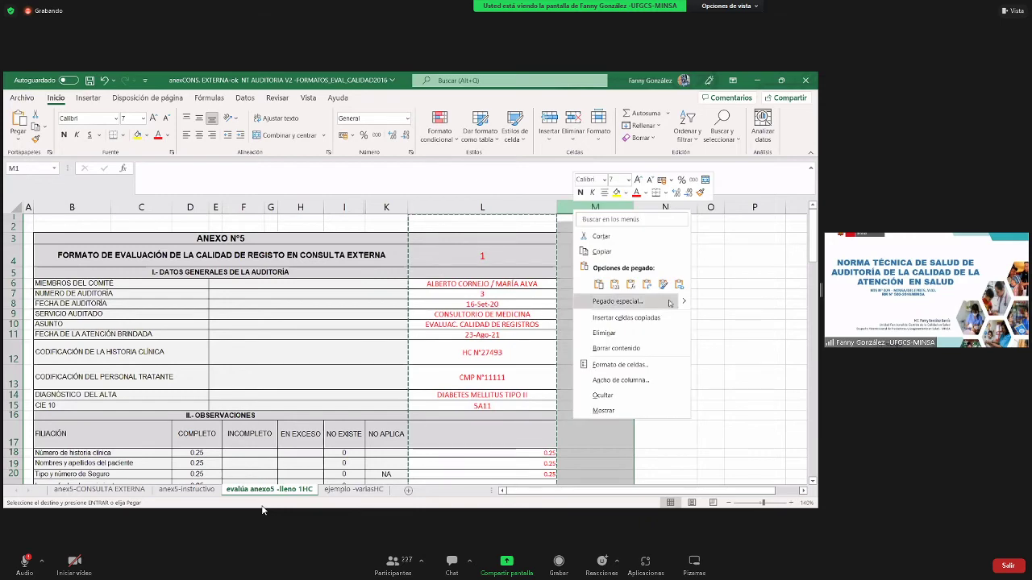
pyautogui.moveTo(692, 302)
pyautogui.click(717, 338)
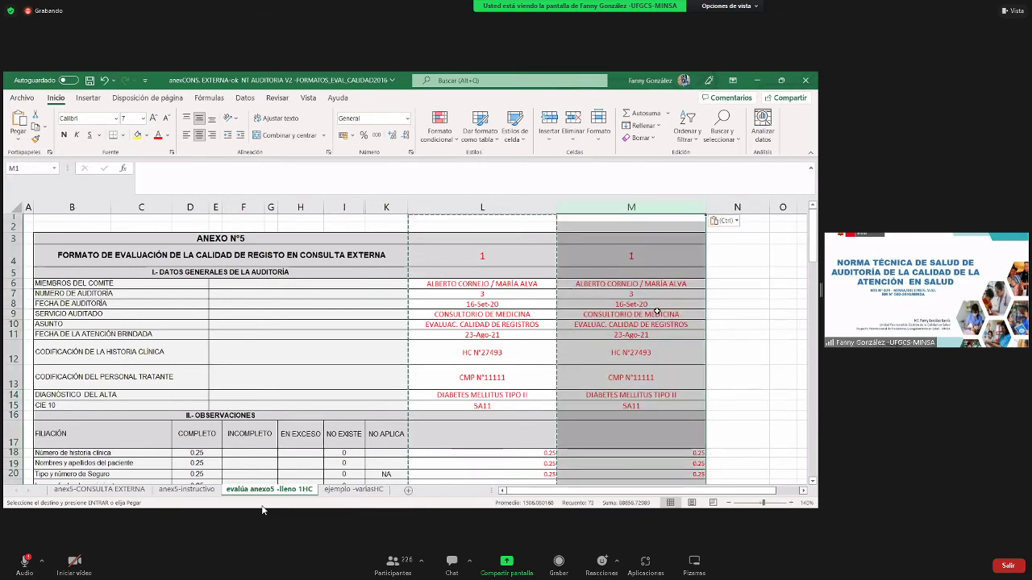
# Clear the general audit data in cells M6 to M15 of the copied column
pyautogui.click(647, 284)
pyautogui.moveTo(646, 284); pyautogui.dragTo(647, 405)
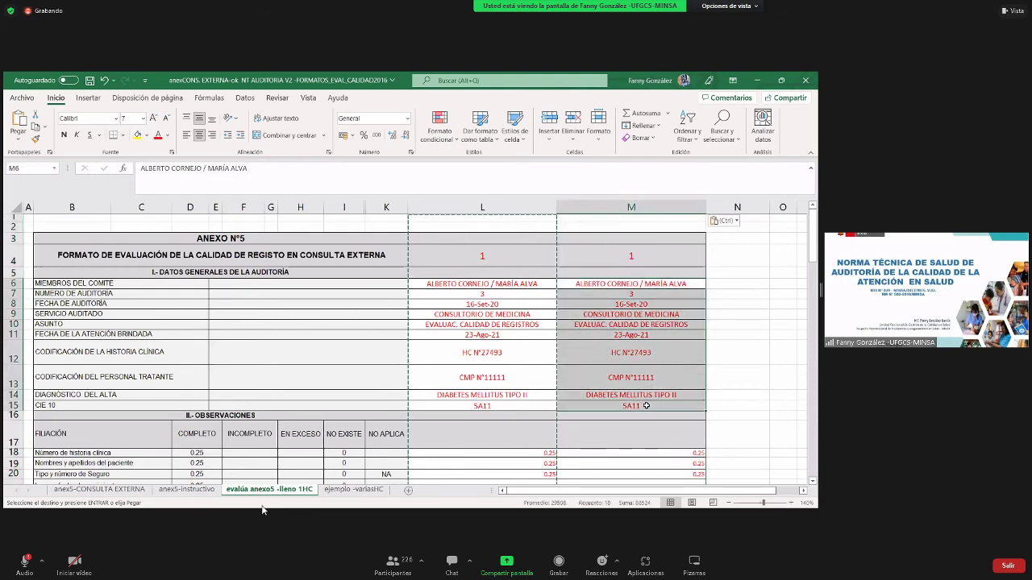
pyautogui.press('Delete')
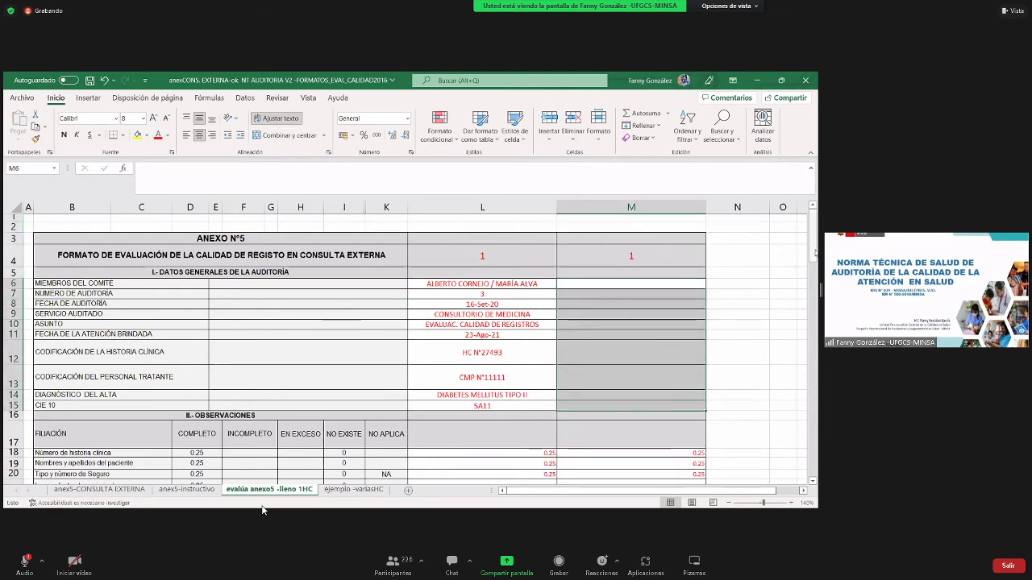
# Clear the Filiación scores in cells M18 to M33, keeping the subtotal formula
pyautogui.scroll(-3, 632, 347)
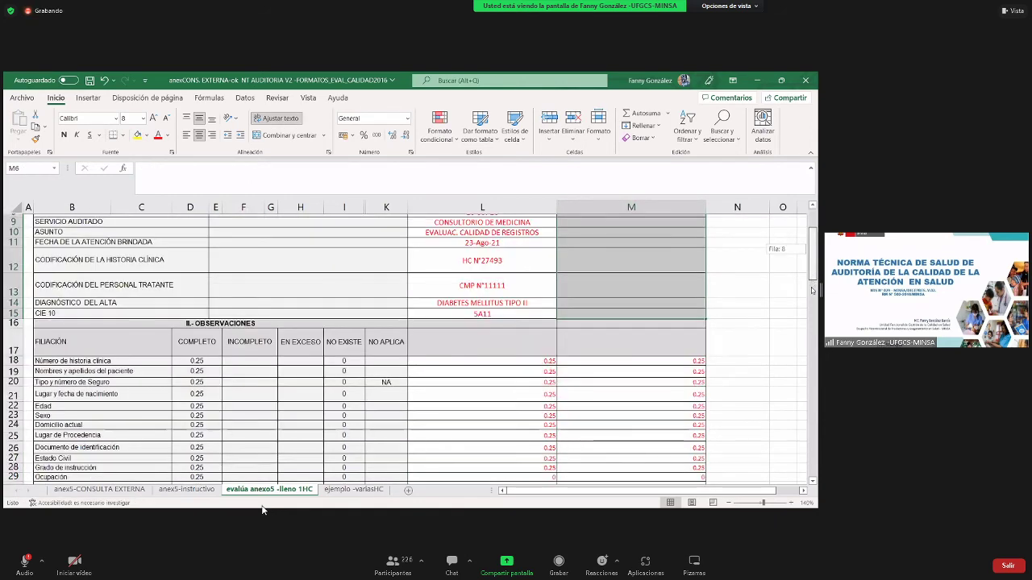
pyautogui.scroll(-2, 631, 347)
pyautogui.moveTo(631, 262); pyautogui.dragTo(675, 429)
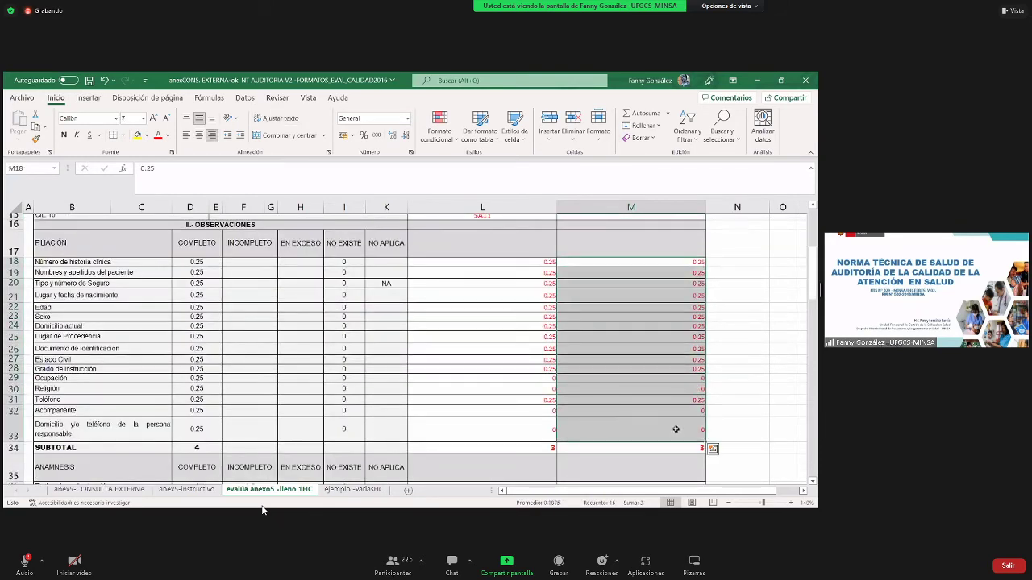
pyautogui.press('Delete')
pyautogui.click(730, 424)
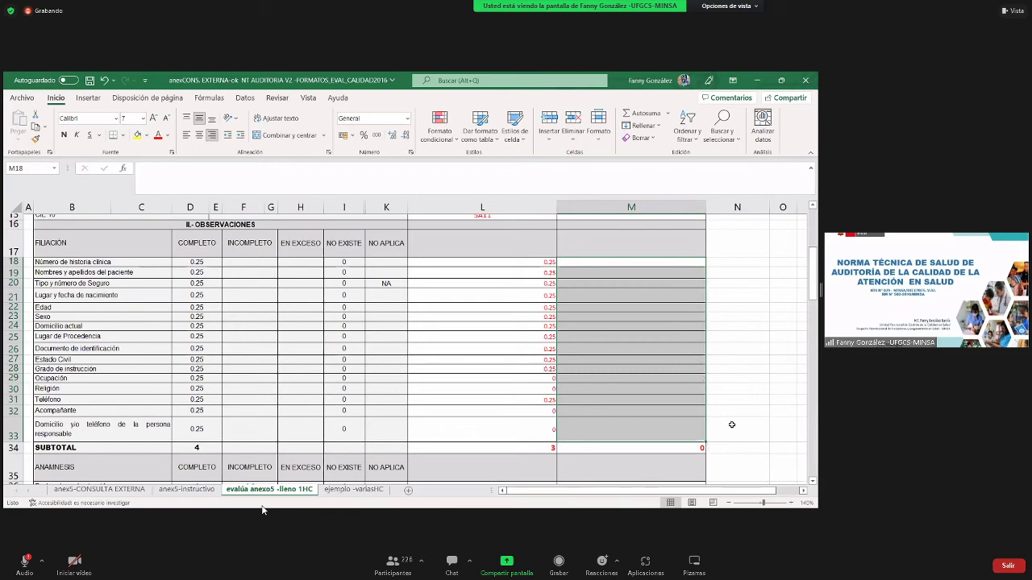
# Clear the Anamnesis scores in cells M36 to M41, keeping the subtotal formula
pyautogui.moveTo(813, 292); pyautogui.dragTo(808, 328)
pyautogui.moveTo(686, 300); pyautogui.dragTo(684, 343)
pyautogui.press('Delete')
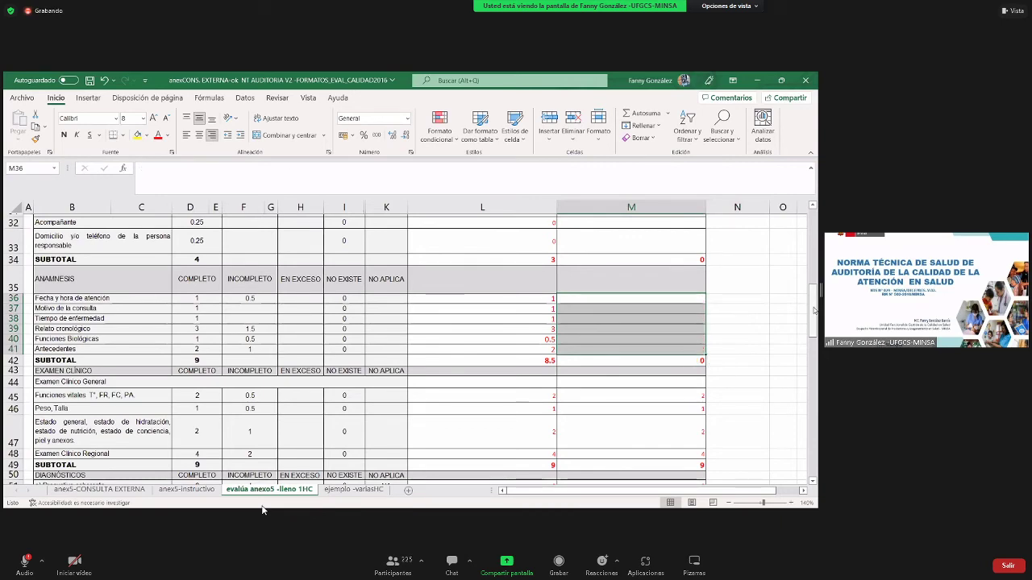
# Remove the copied evaluation column M from the Anexo 5 sheet
pyautogui.moveTo(814, 311); pyautogui.dragTo(814, 305)
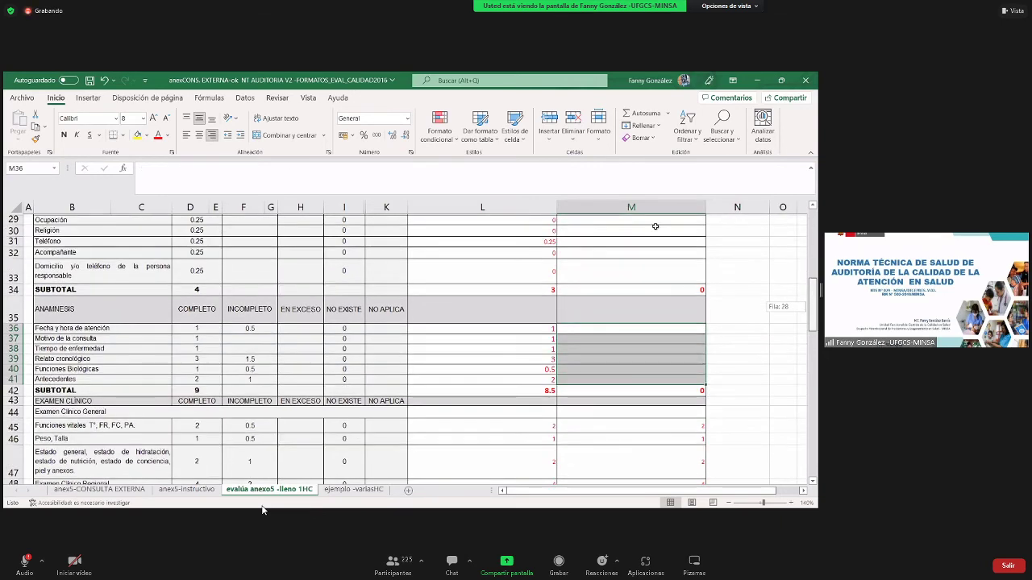
pyautogui.scroll(9, 655, 227)
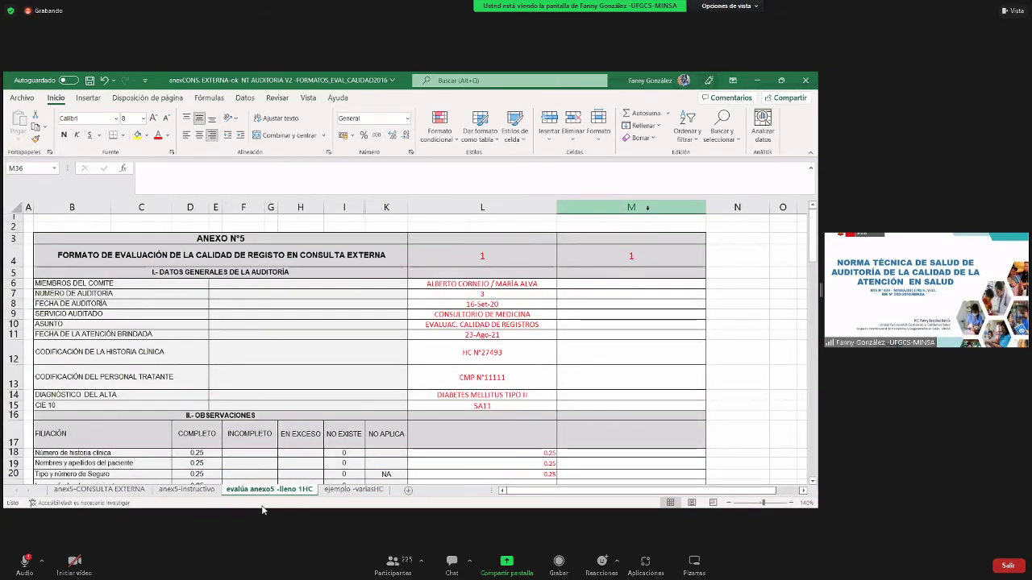
pyautogui.click(647, 208)
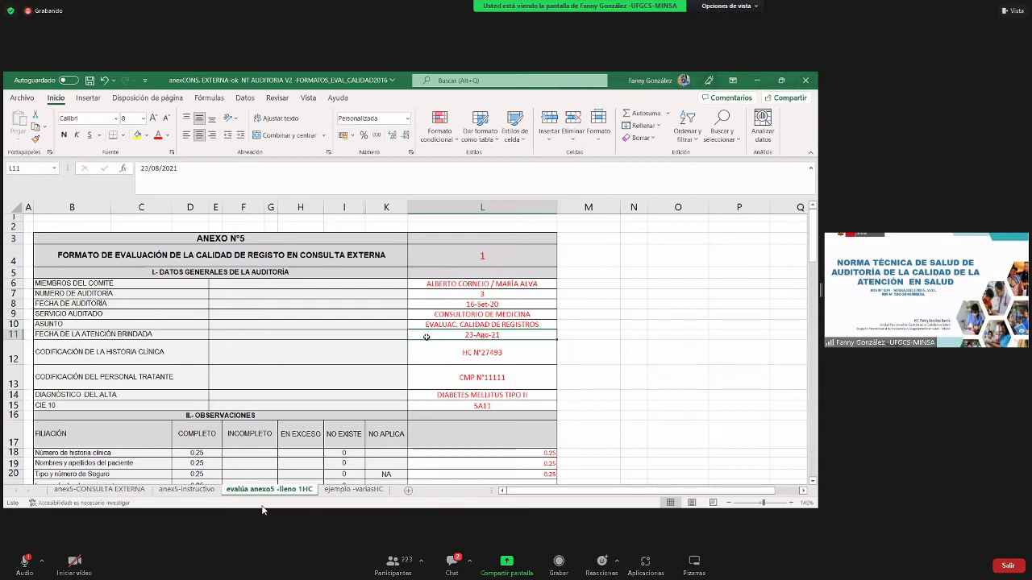
# Go through the clinical record code, treating staff code, discharge diagnosis and CIE 10 entries in column L
pyautogui.click(450, 348)
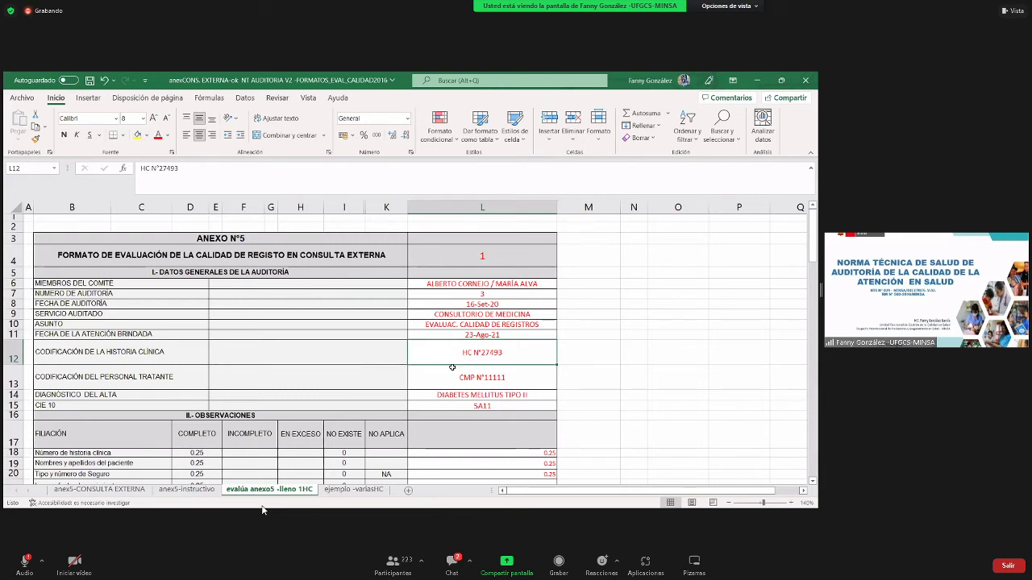
pyautogui.click(453, 376)
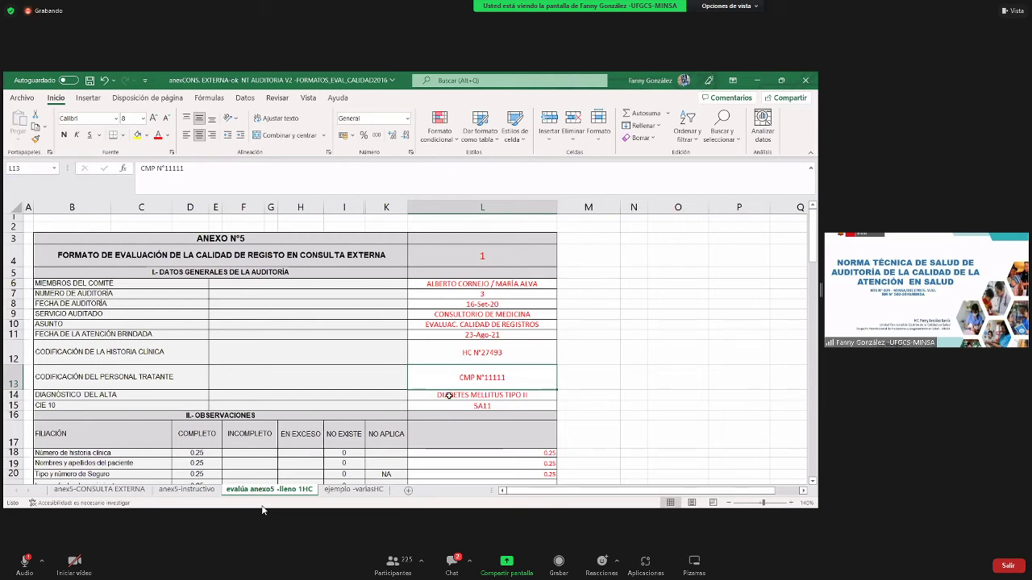
pyautogui.click(449, 395)
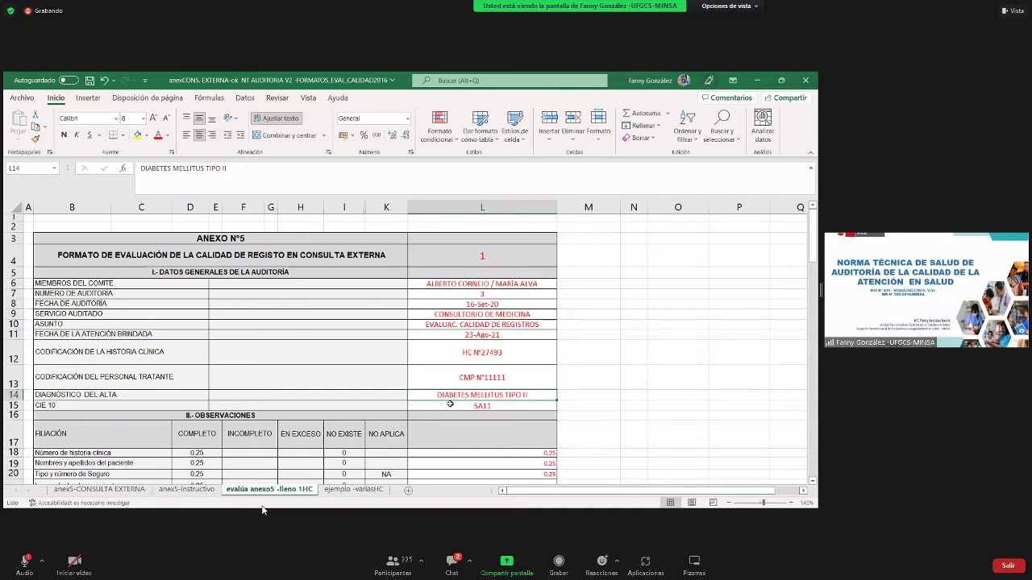
pyautogui.press('Down')
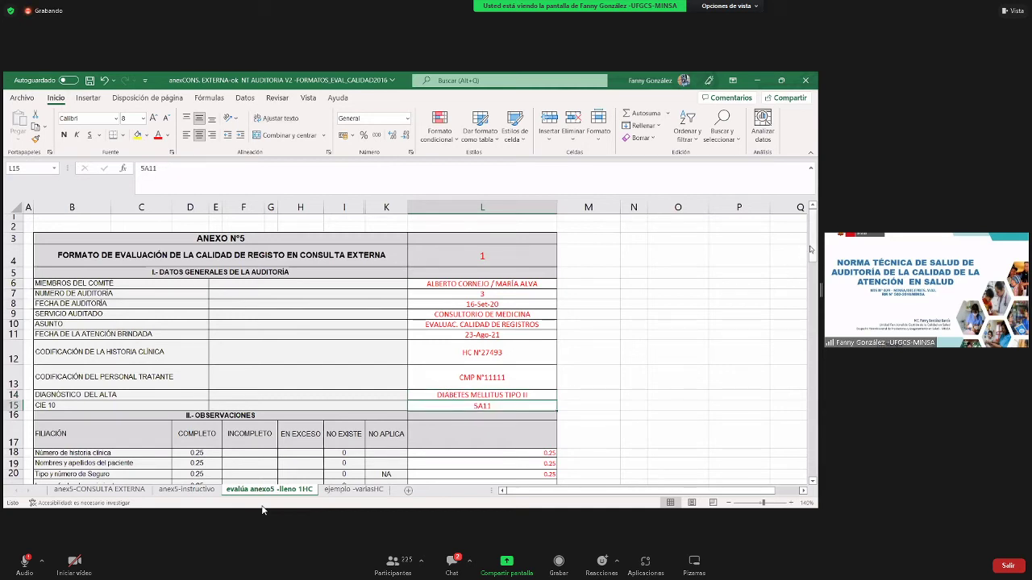
# Examine the Filiación section and its NA option for the insurance type and number criterion
pyautogui.scroll(-5, 810, 259)
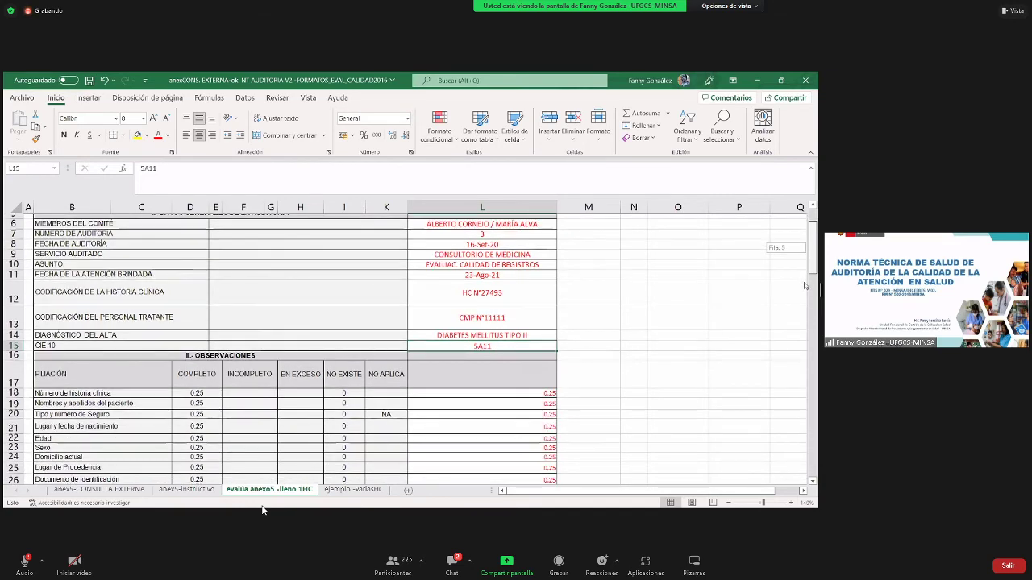
pyautogui.scroll(-1, 670, 409)
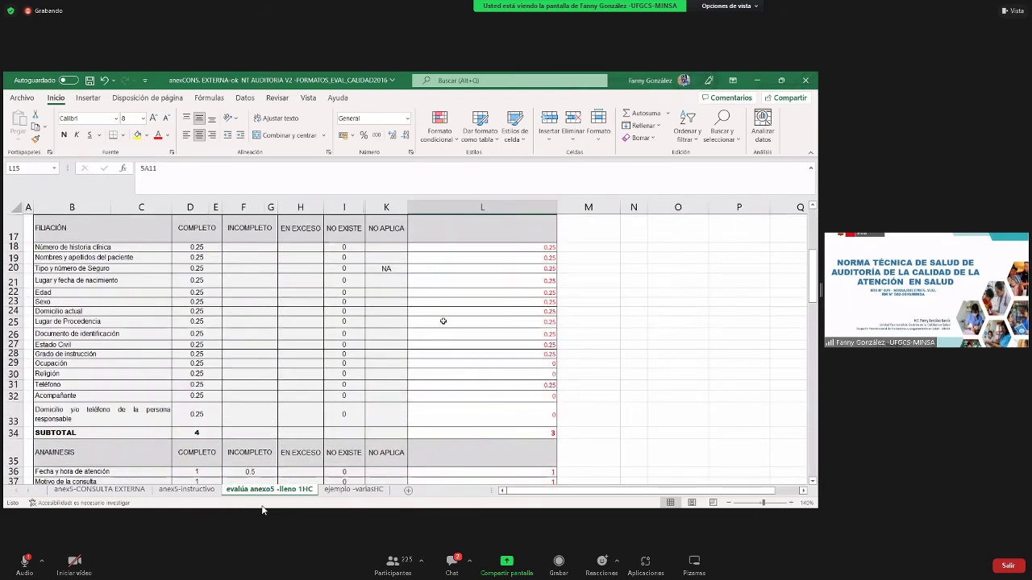
pyautogui.click(131, 235)
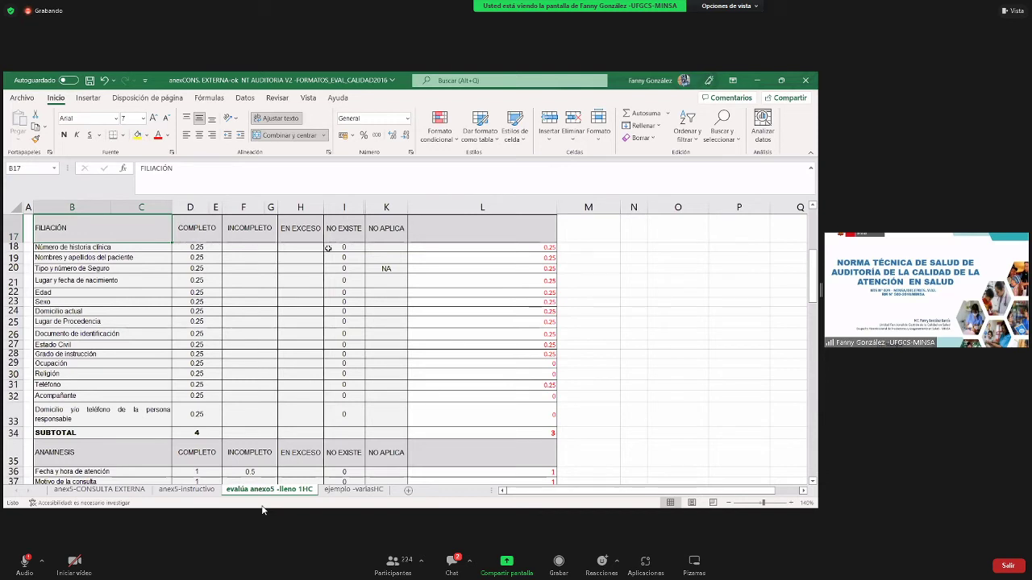
pyautogui.click(389, 269)
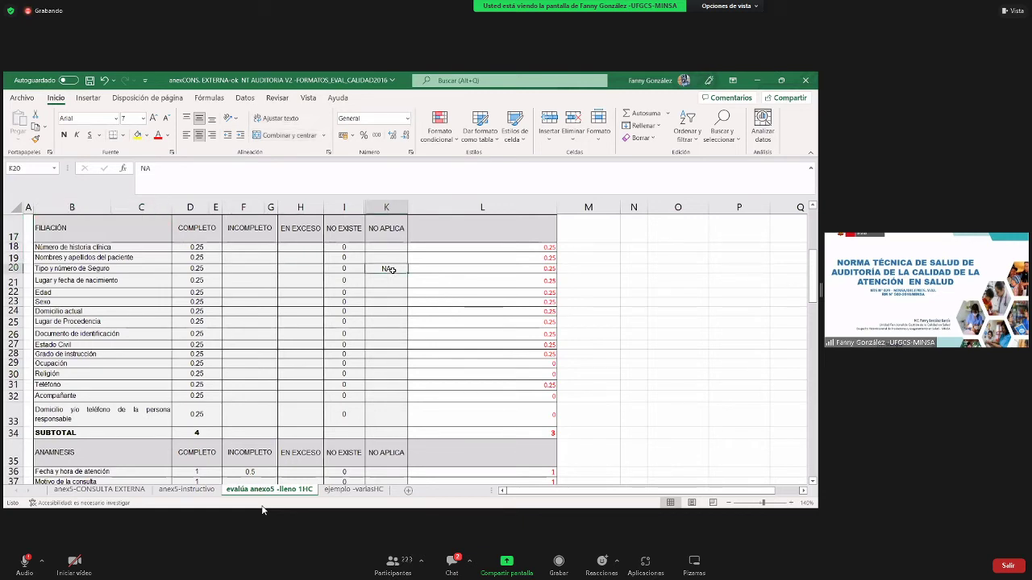
# Compare the complete scores in column D with the awarded scores in column L for the Filiación criteria, including Ocupación
pyautogui.click(191, 249)
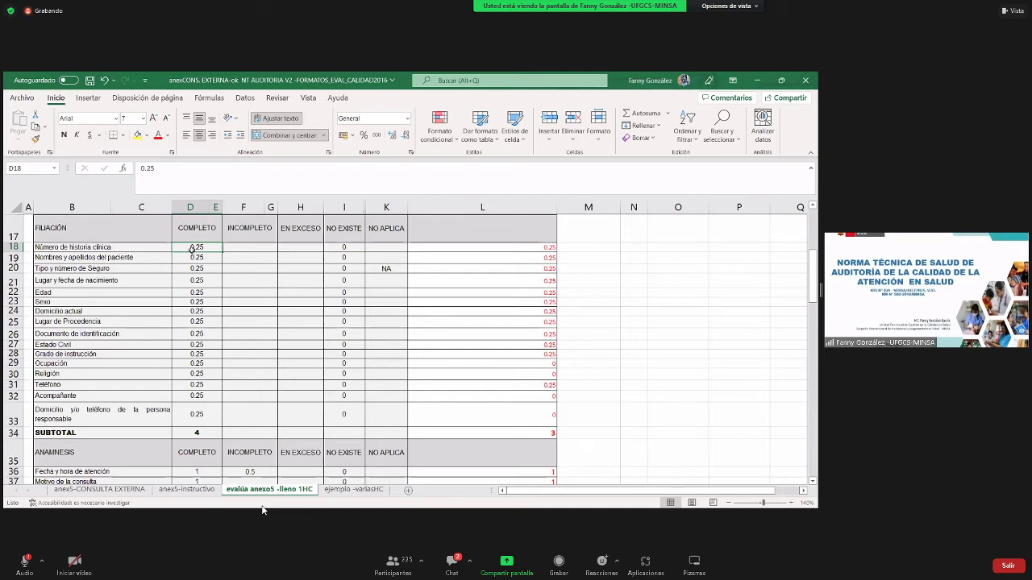
pyautogui.click(497, 247)
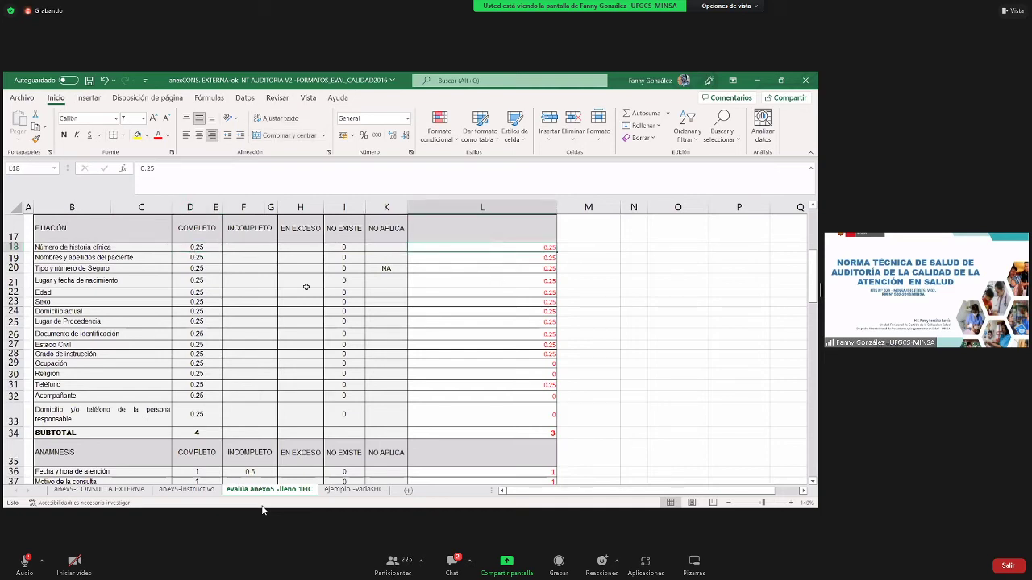
pyautogui.click(206, 258)
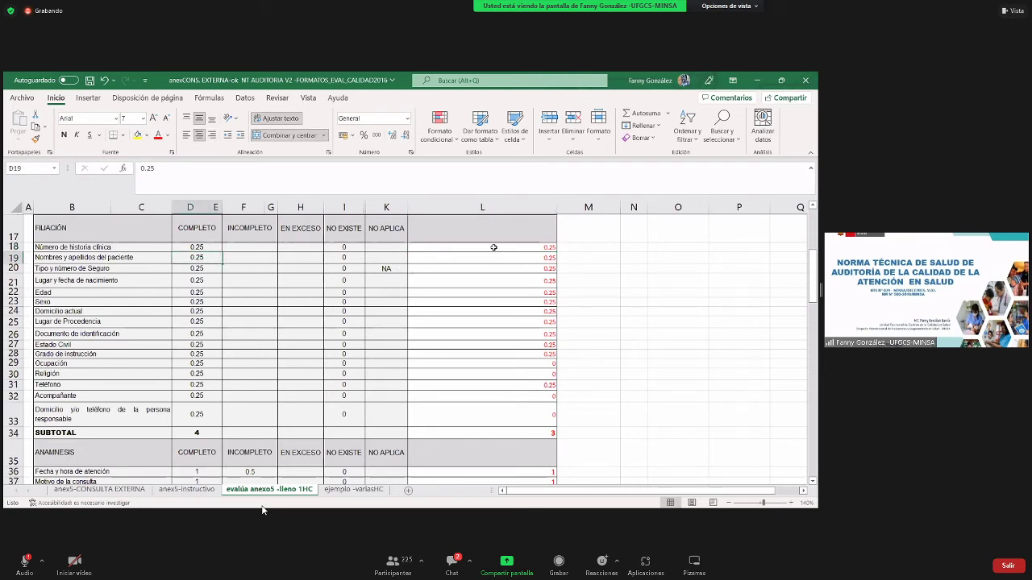
pyautogui.click(522, 260)
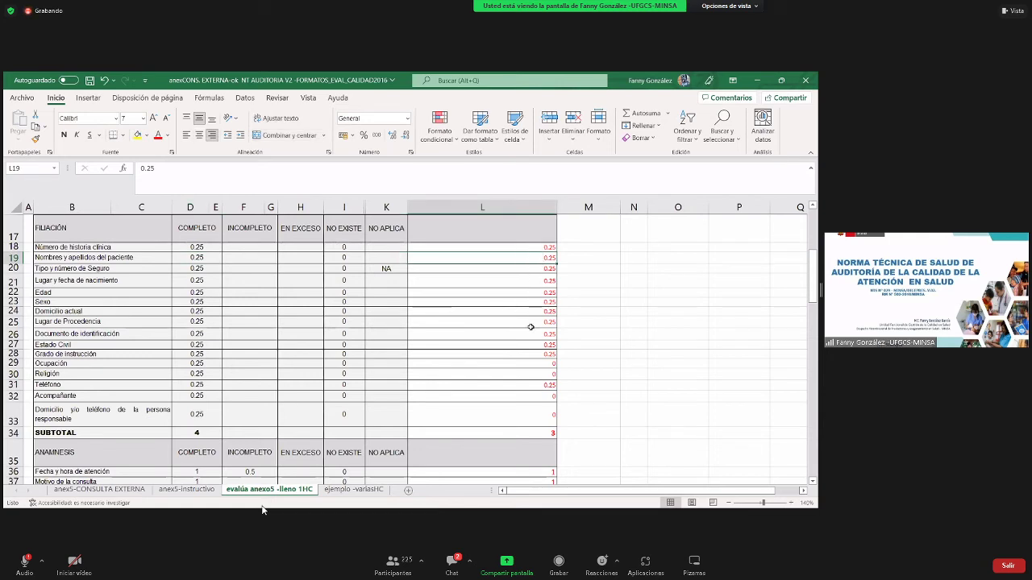
pyautogui.click(211, 364)
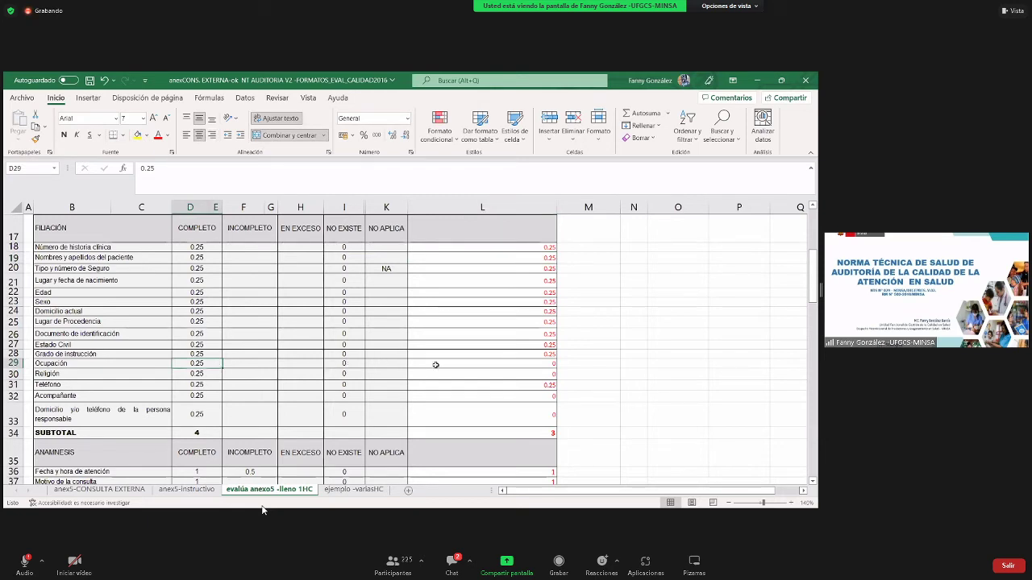
pyautogui.click(501, 366)
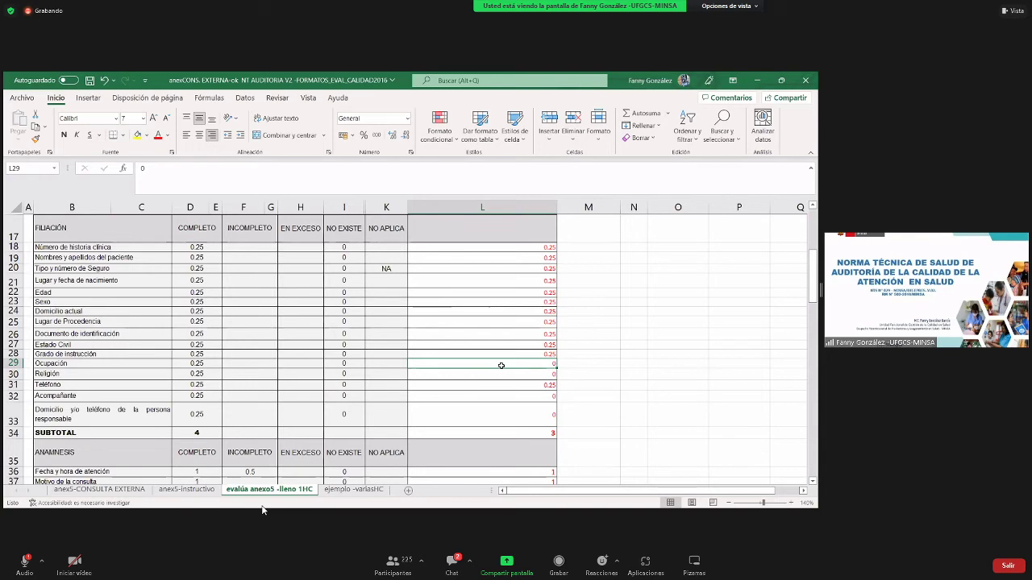
pyautogui.click(513, 416)
# Check the Filiación subtotals in D34 and L34 and the incomplete score given to Funciones Biológicas in L40
pyautogui.moveTo(813, 284); pyautogui.dragTo(813, 295)
pyautogui.click(201, 323)
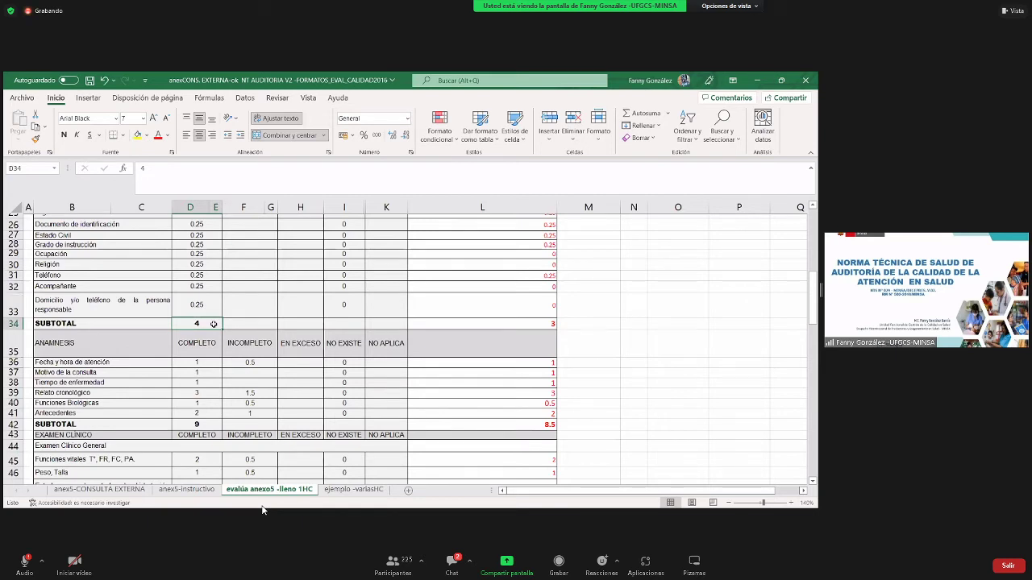
pyautogui.click(536, 323)
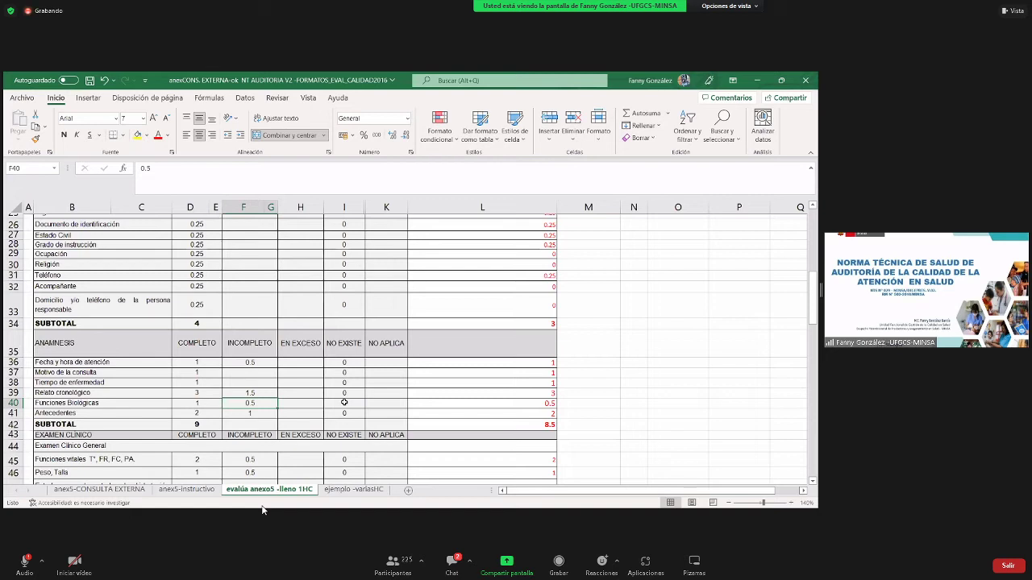
pyautogui.click(526, 403)
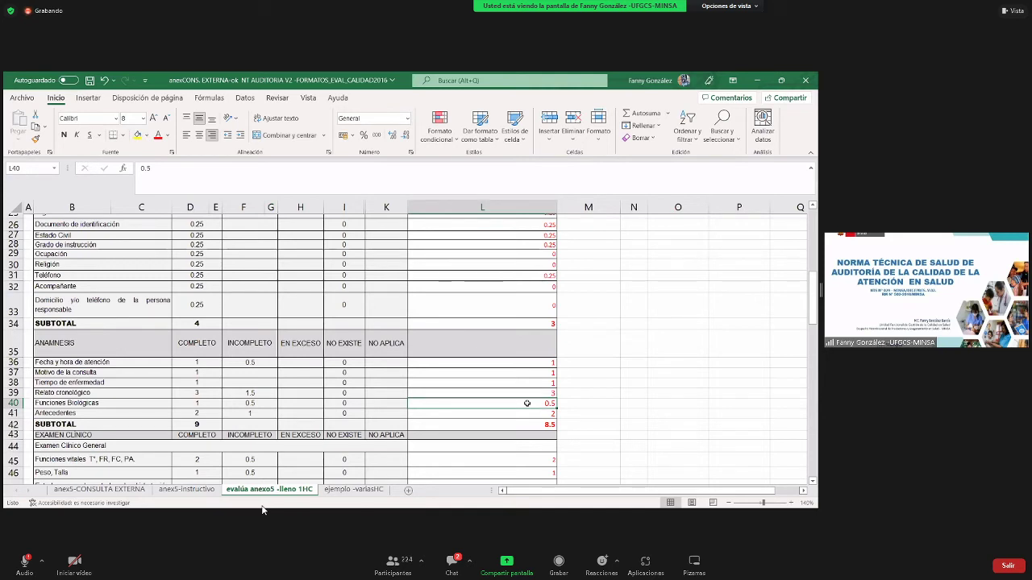
pyautogui.click(813, 481)
pyautogui.click(812, 481)
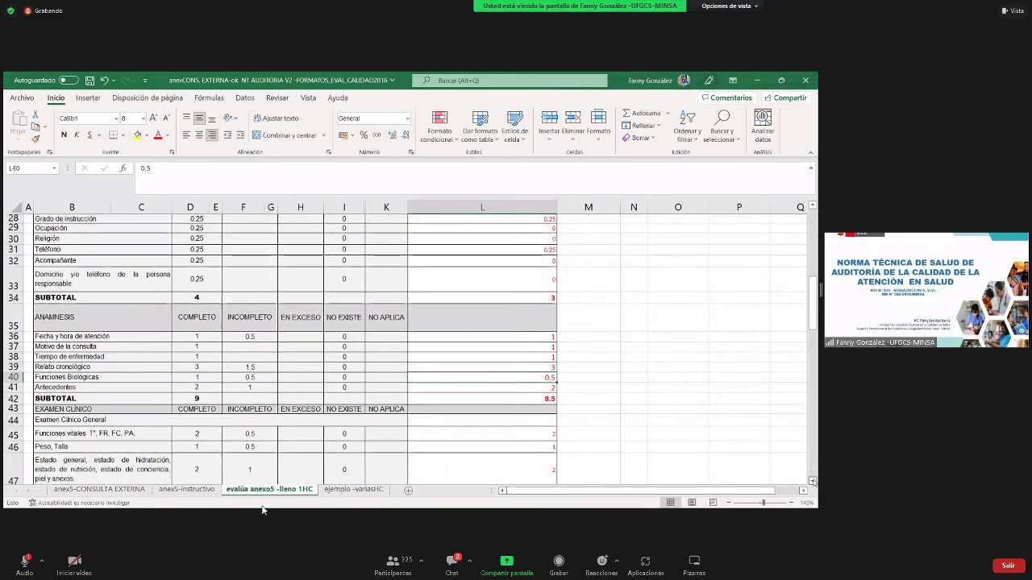
# Examine the Plan de Trabajo subtotals in row 62 and the maximum scores of its criteria marked NA in column L
pyautogui.scroll(-4, 813, 481)
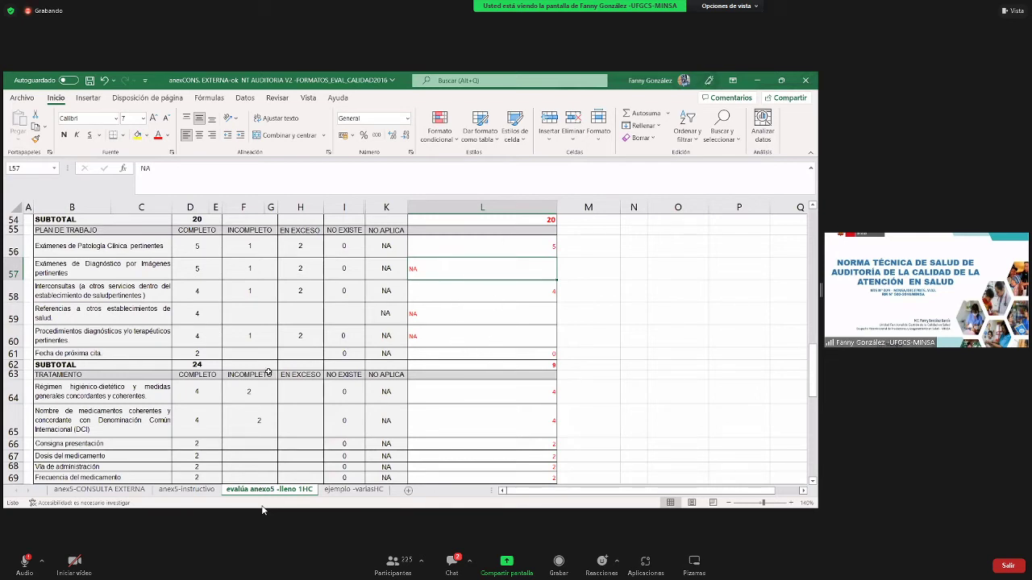
pyautogui.click(194, 365)
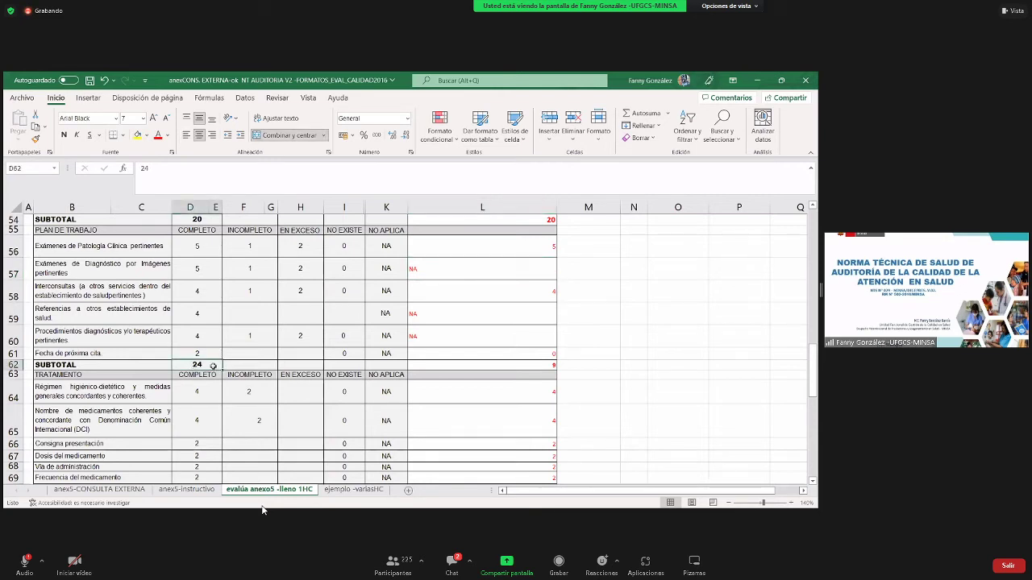
pyautogui.click(505, 367)
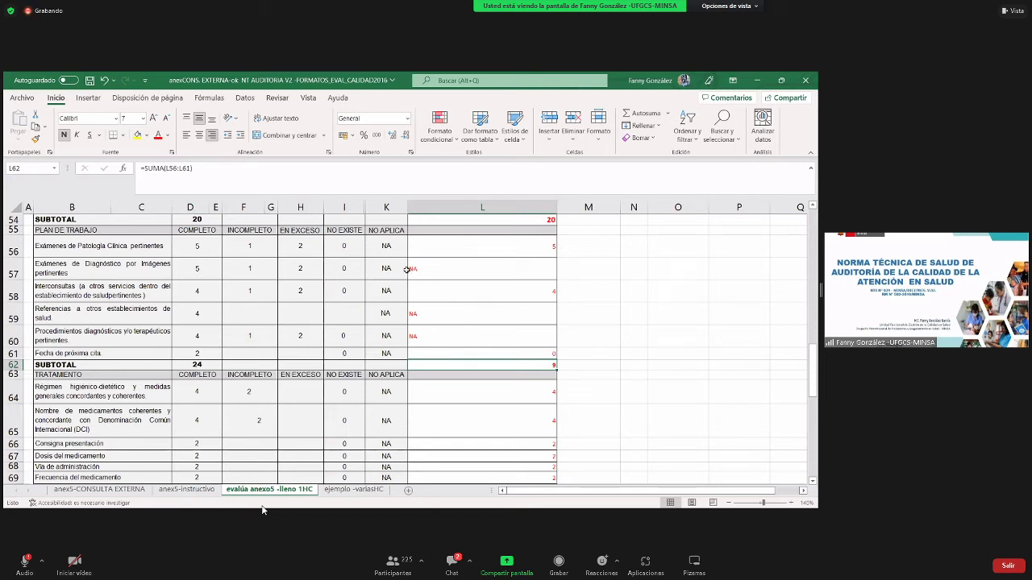
pyautogui.click(203, 271)
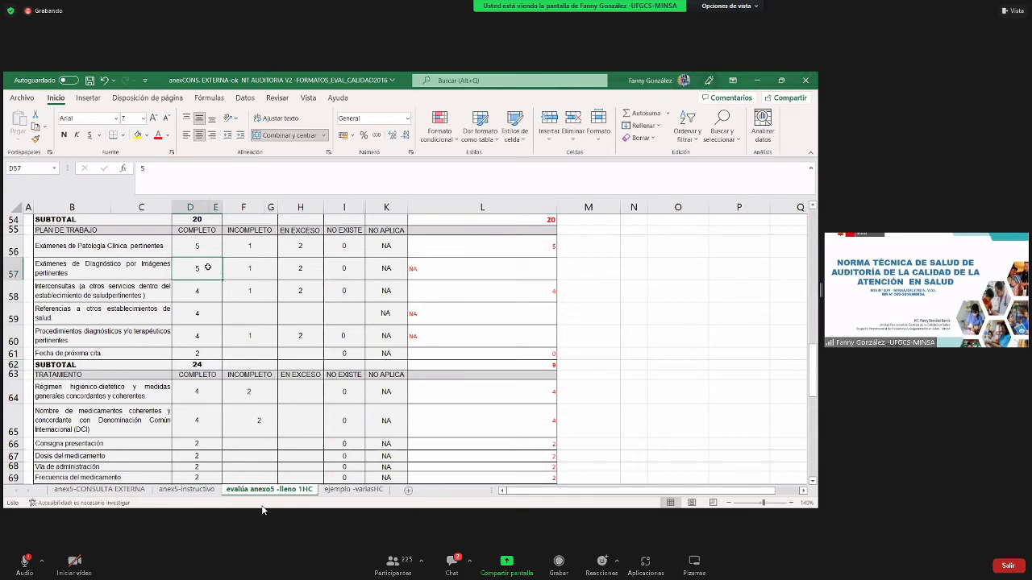
pyautogui.click(426, 317)
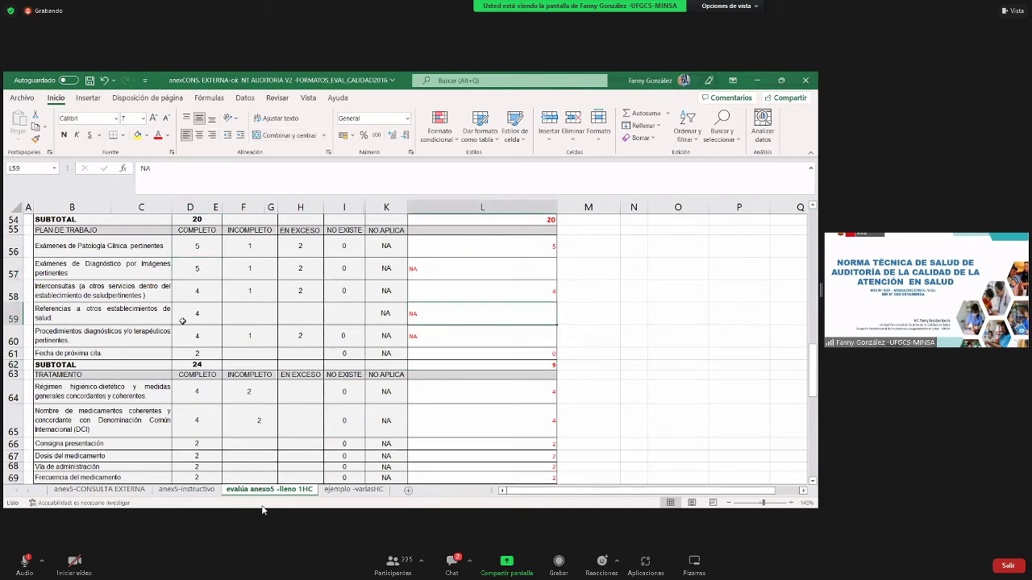
pyautogui.click(204, 319)
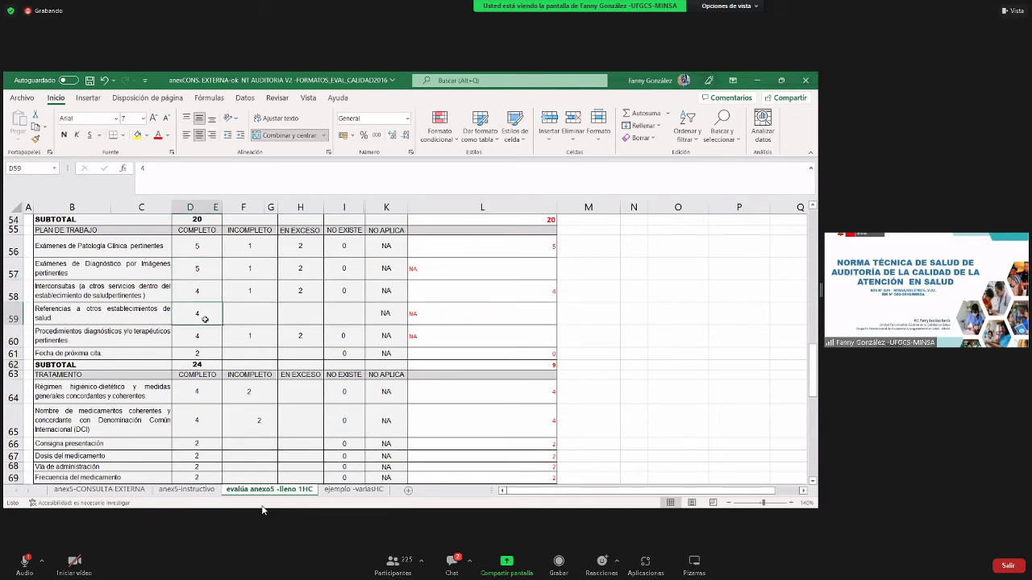
pyautogui.click(428, 339)
pyautogui.click(206, 334)
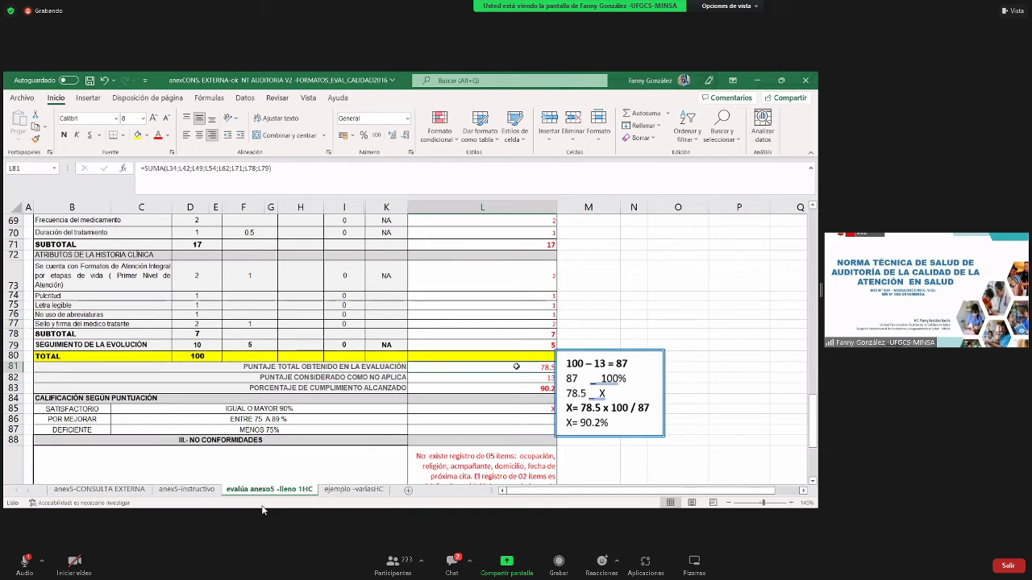
# Inspect the not-applicable score and compliance percentage formula in L83, and shift the calculation picture slightly clear of column L
pyautogui.click(513, 376)
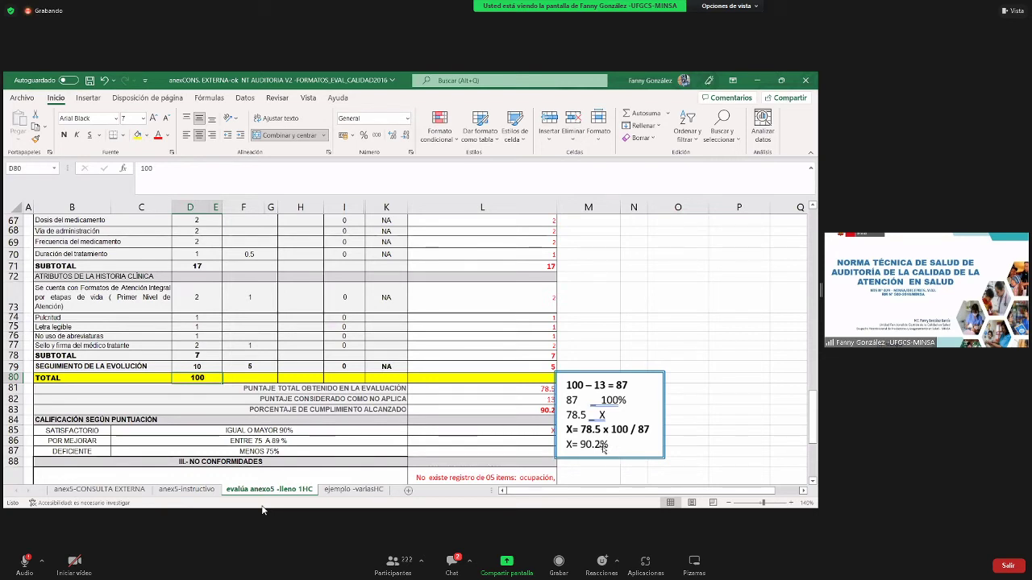
pyautogui.click(537, 411)
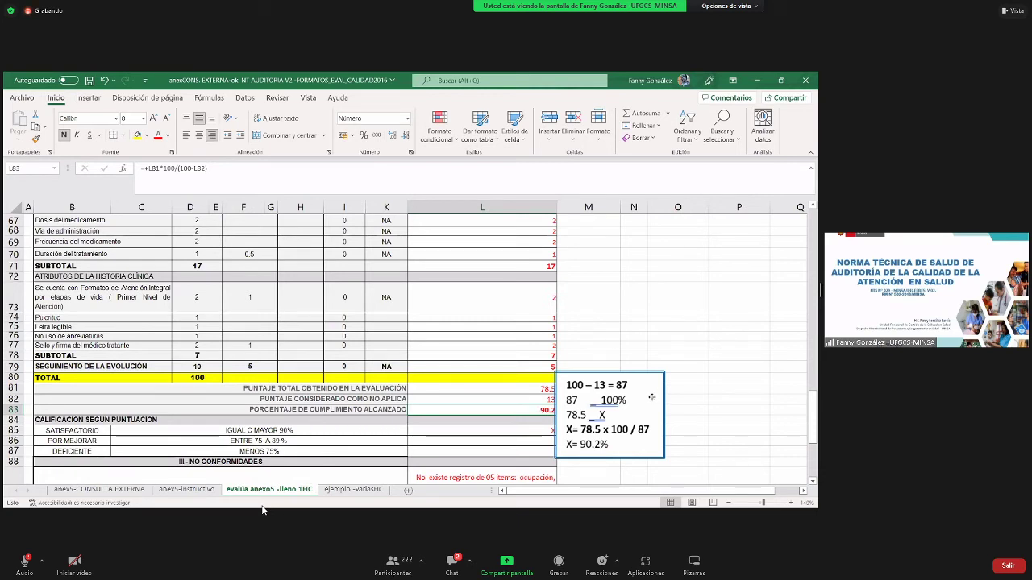
pyautogui.moveTo(651, 397); pyautogui.dragTo(656, 397)
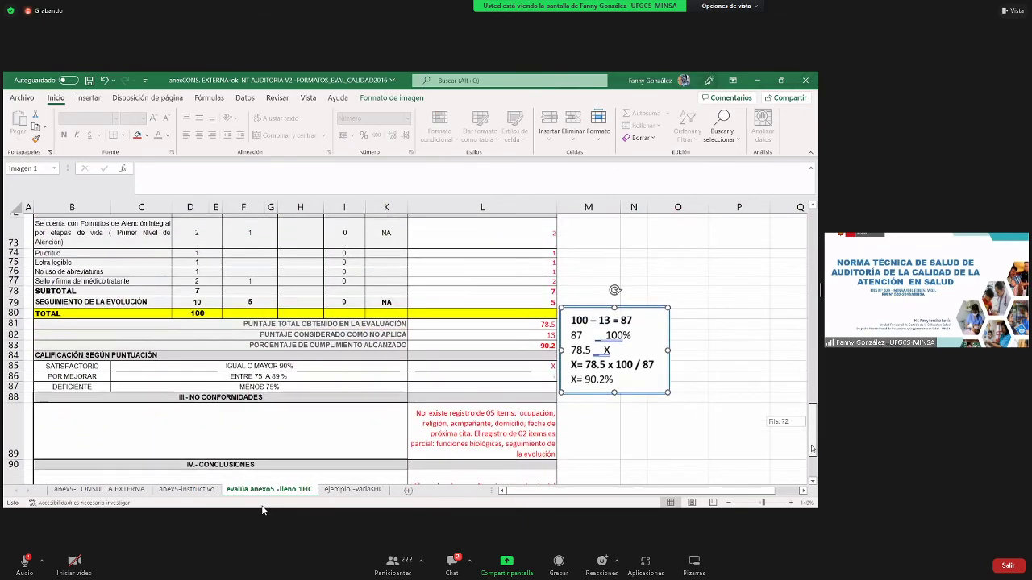
# Trace the No Conformidades text in L89 back to the unmet criteria in column L, and read the recommendation in L93
pyautogui.click(324, 371)
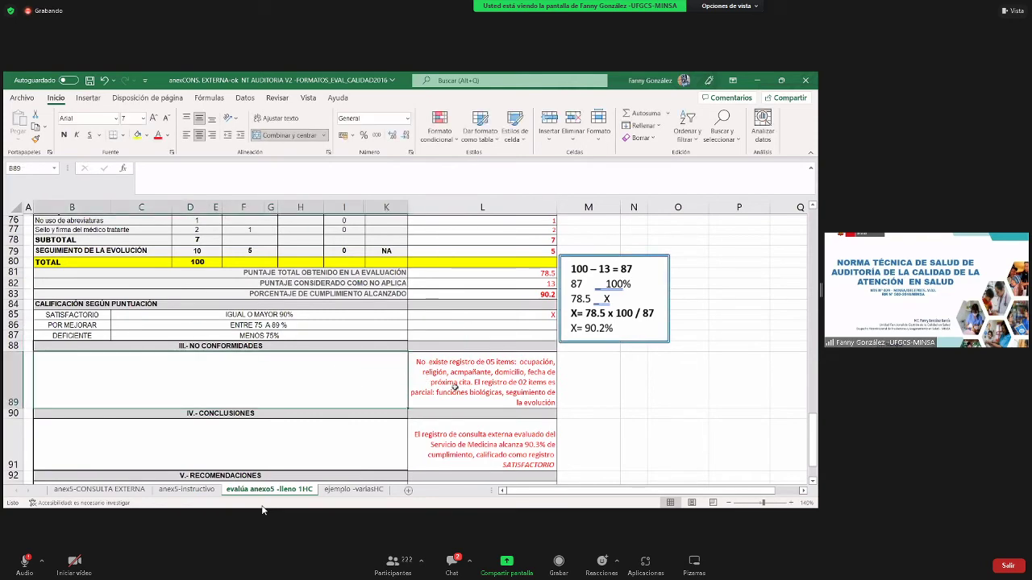
pyautogui.click(456, 387)
pyautogui.moveTo(811, 440); pyautogui.dragTo(480, 338)
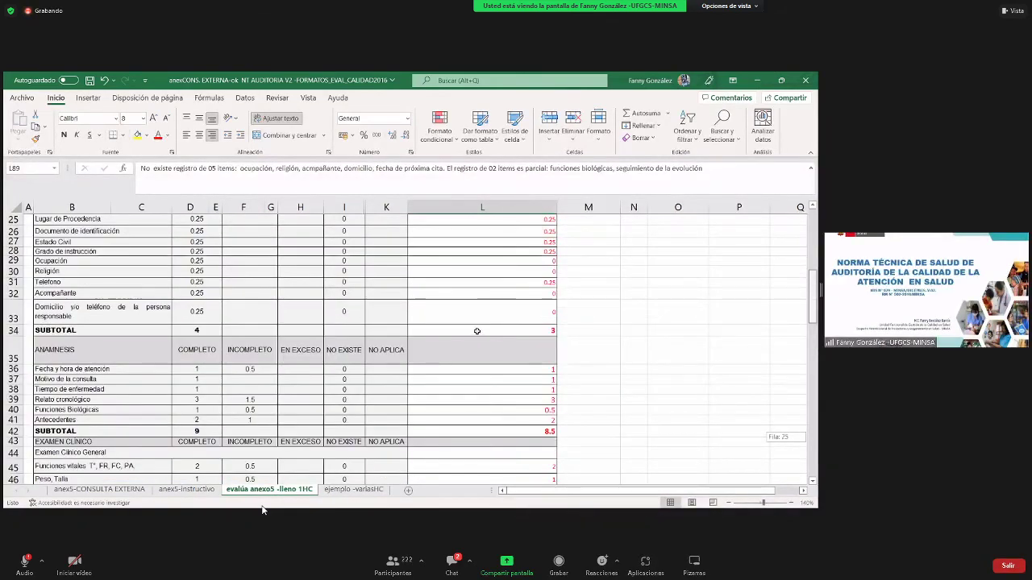
pyautogui.scroll(1, 484, 337)
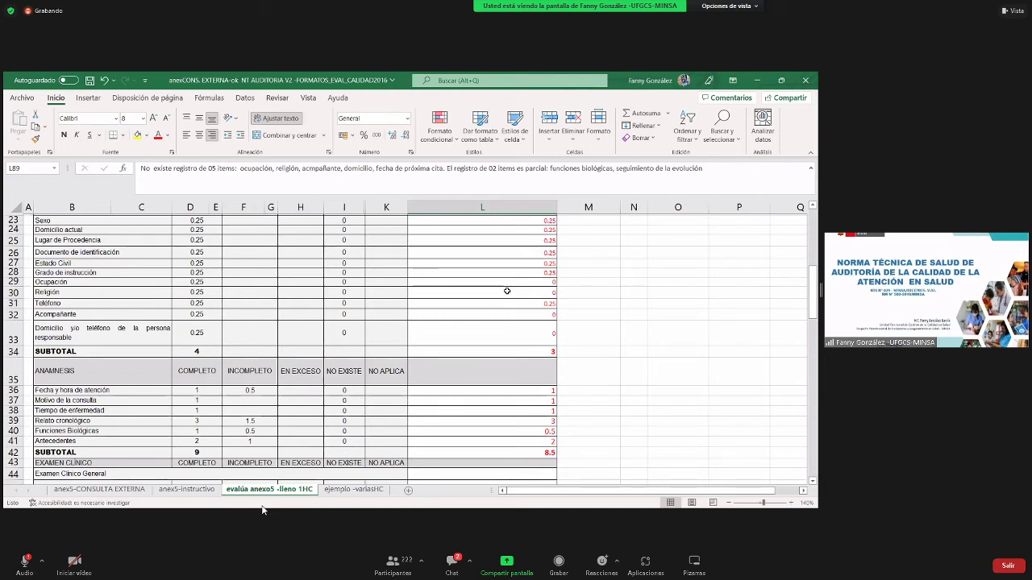
pyautogui.moveTo(813, 303); pyautogui.dragTo(814, 320)
pyautogui.click(540, 250)
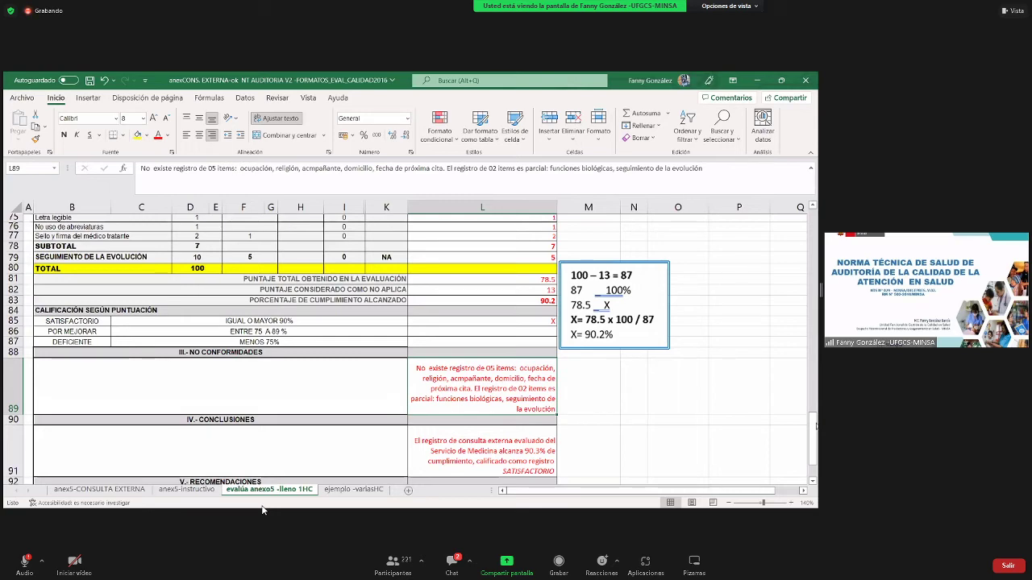
pyautogui.moveTo(816, 426); pyautogui.dragTo(814, 435)
pyautogui.click(490, 421)
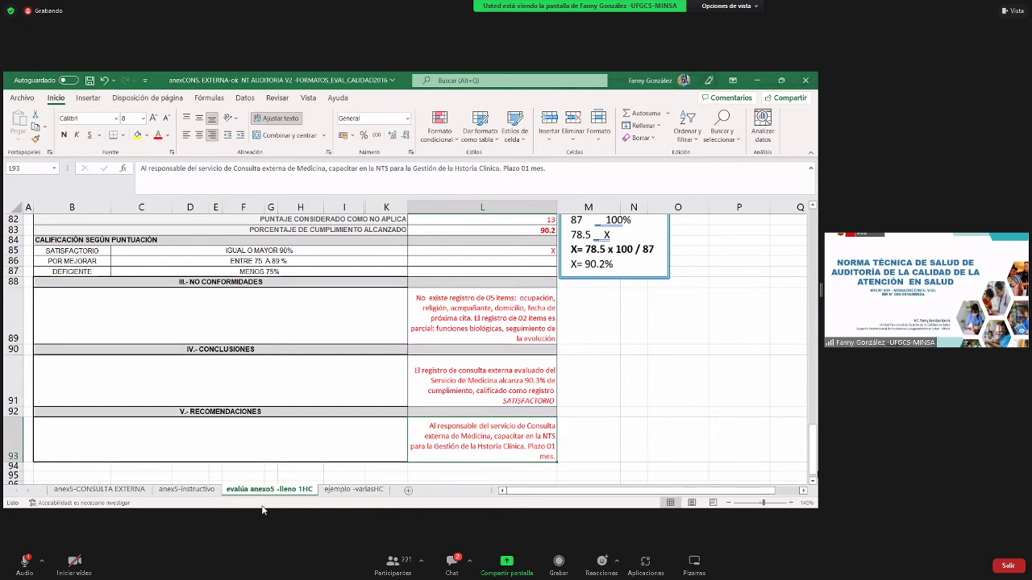
# Open the ejemplo -variasHC sheet and go through the rating marks of the evaluated records in rows 85 to 87
pyautogui.moveTo(815, 457); pyautogui.dragTo(804, 236)
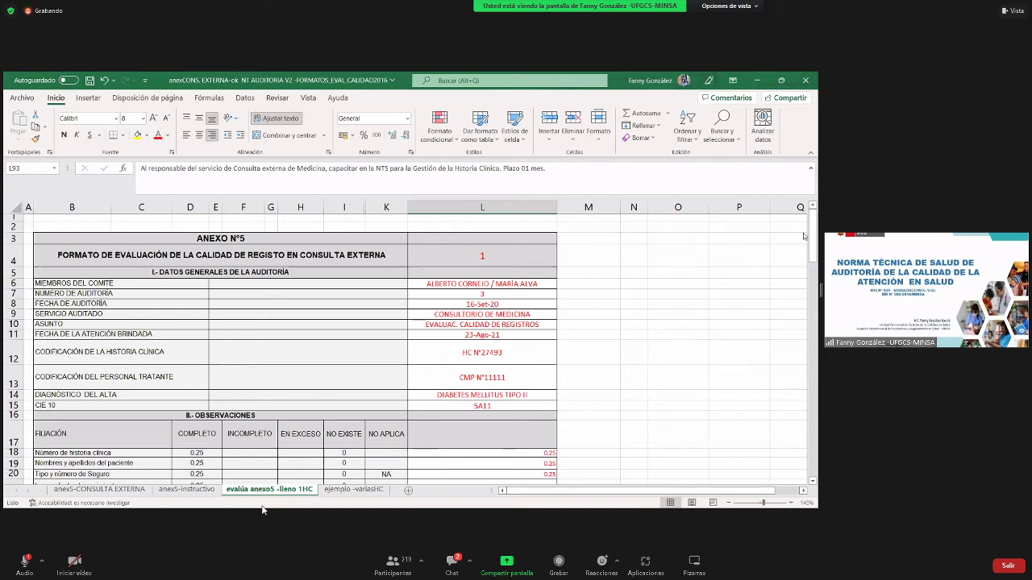
pyautogui.moveTo(812, 235); pyautogui.dragTo(806, 315)
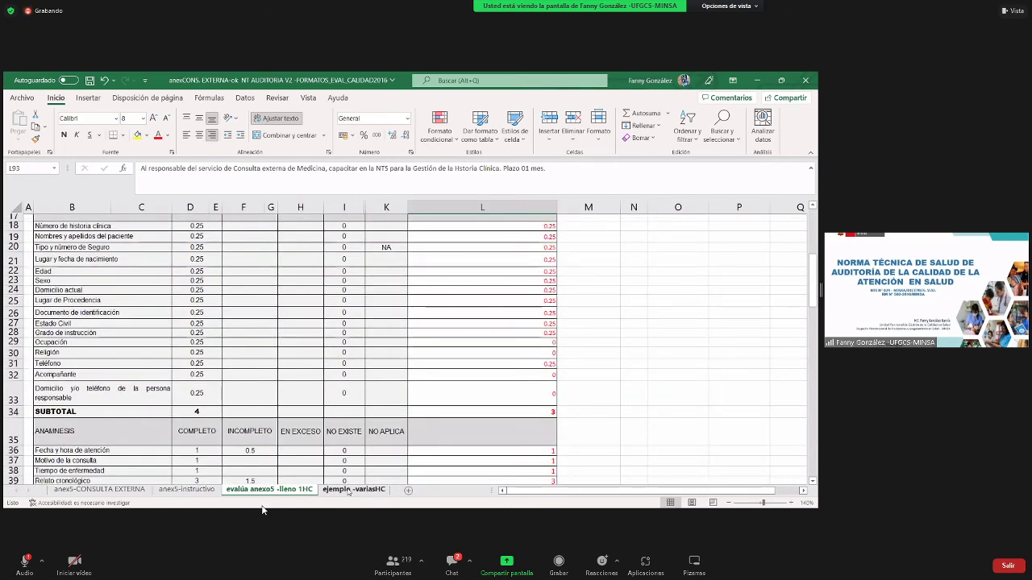
pyautogui.click(349, 490)
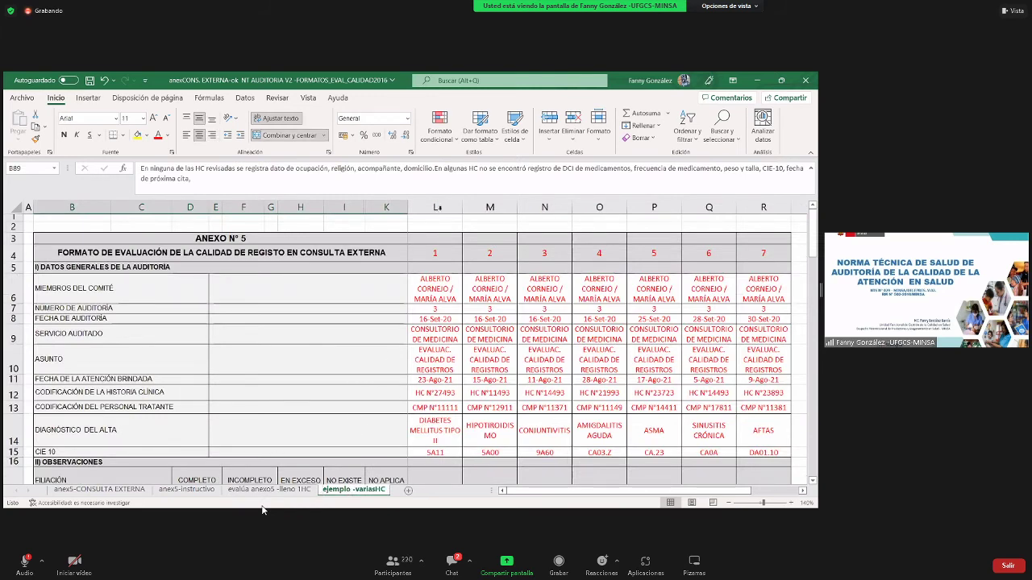
pyautogui.click(437, 207)
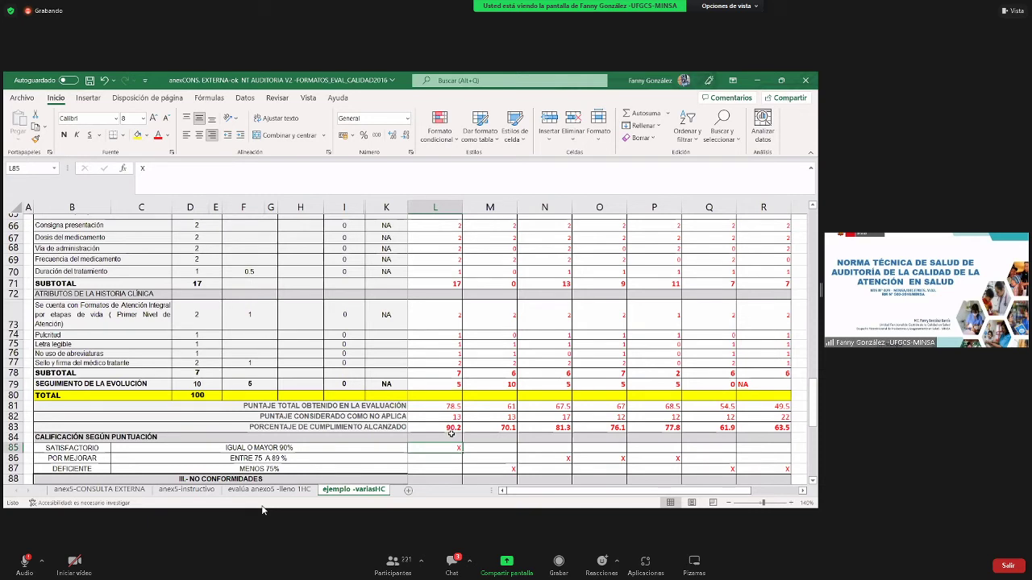
pyautogui.click(504, 467)
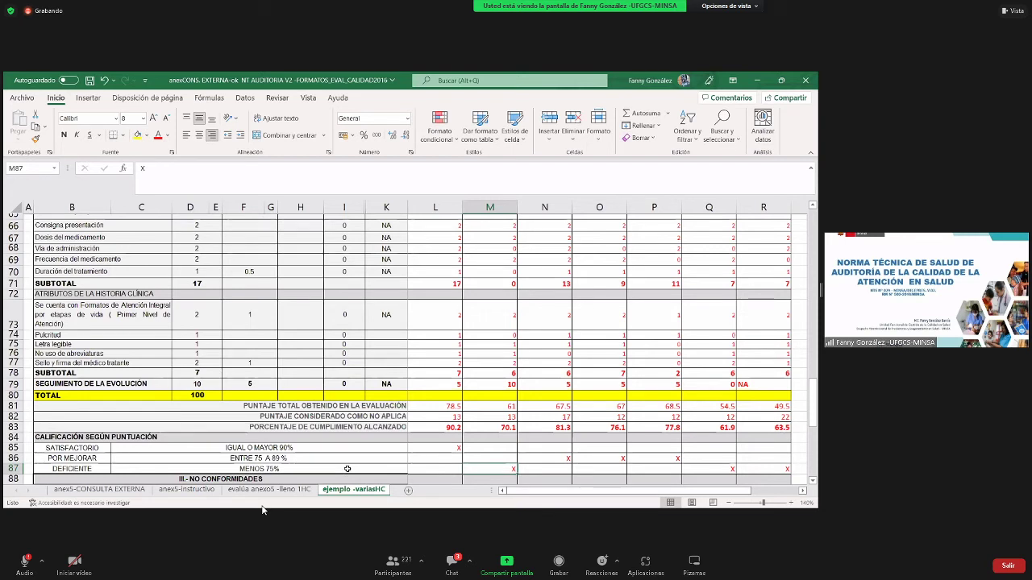
pyautogui.click(561, 459)
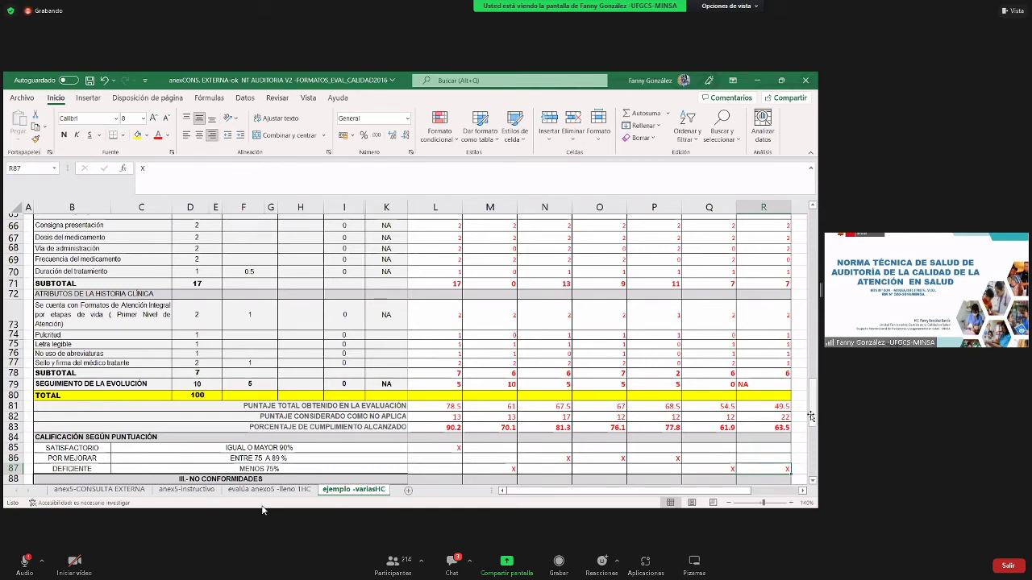
# Examine the combined No Conformidades text in B89 that covers all the evaluated clinical records
pyautogui.moveTo(810, 416); pyautogui.dragTo(813, 428)
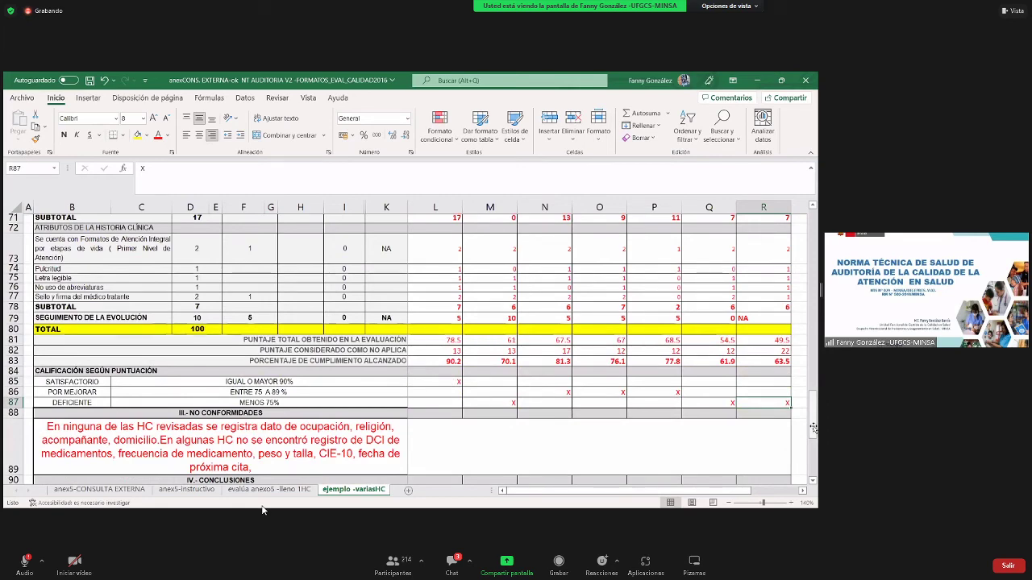
pyautogui.moveTo(813, 428); pyautogui.dragTo(814, 442)
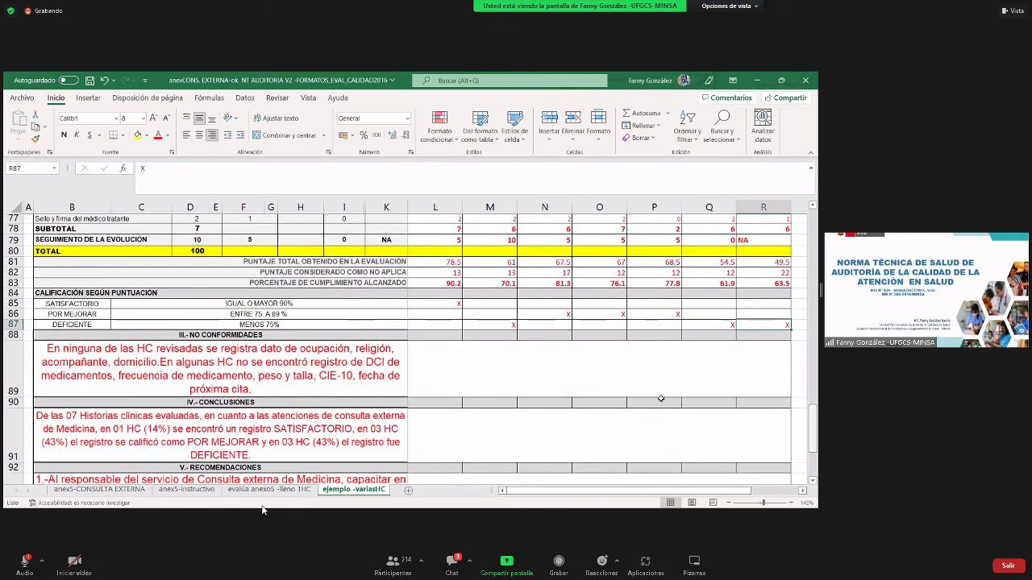
pyautogui.click(341, 333)
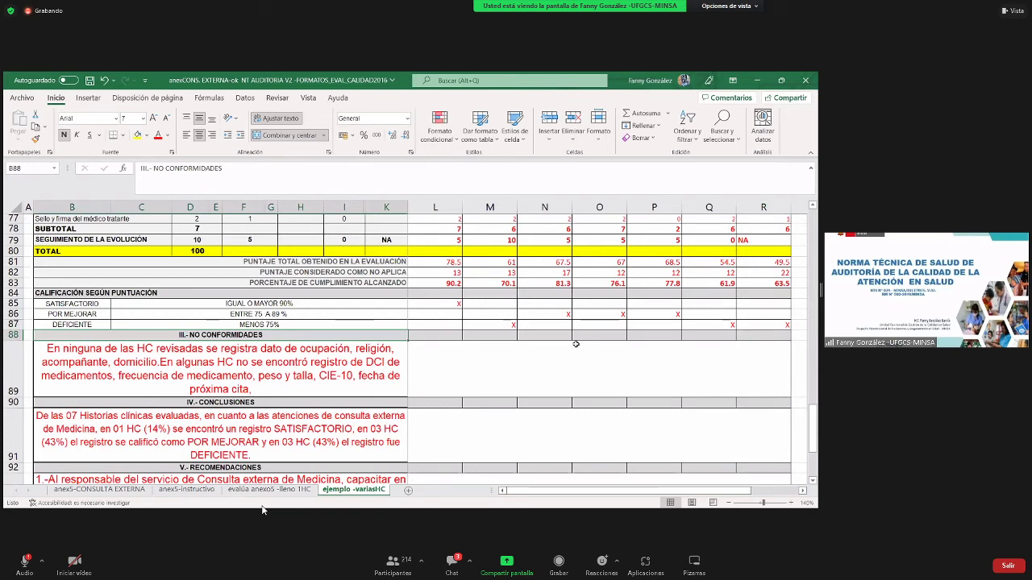
pyautogui.click(353, 373)
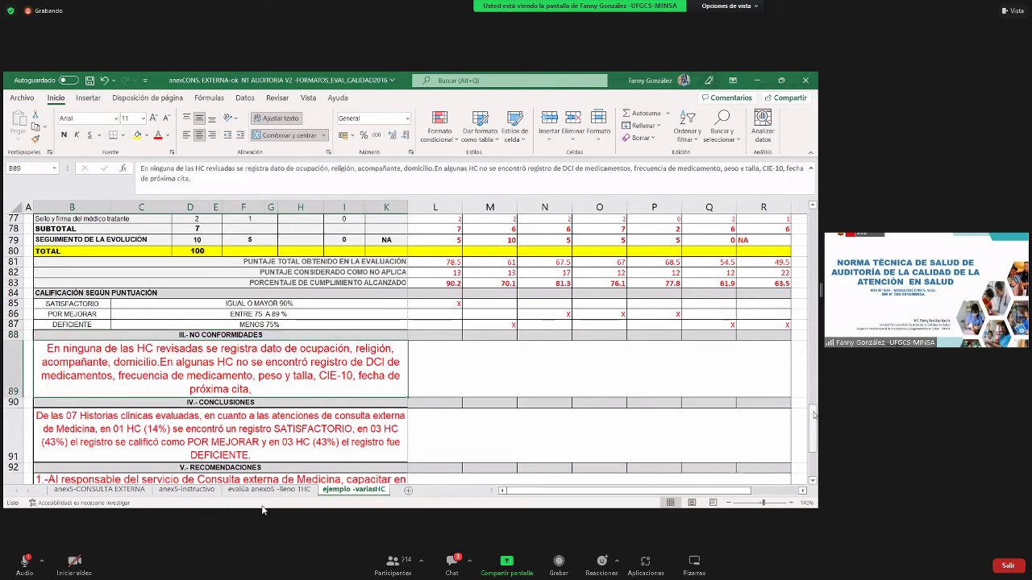
# Trace the No Conformidades back to the unmet Filiación criteria in rows 29, 30, 32 and 33, and check the Anamnesis, Examen Clínico and Diagnósticos scores
pyautogui.moveTo(814, 405); pyautogui.dragTo(801, 265)
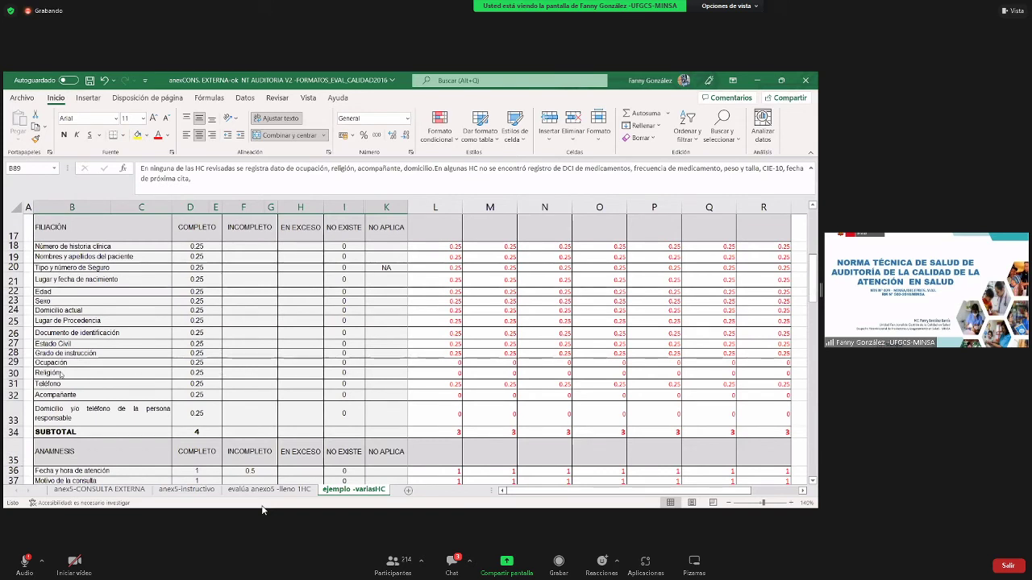
pyautogui.click(16, 362)
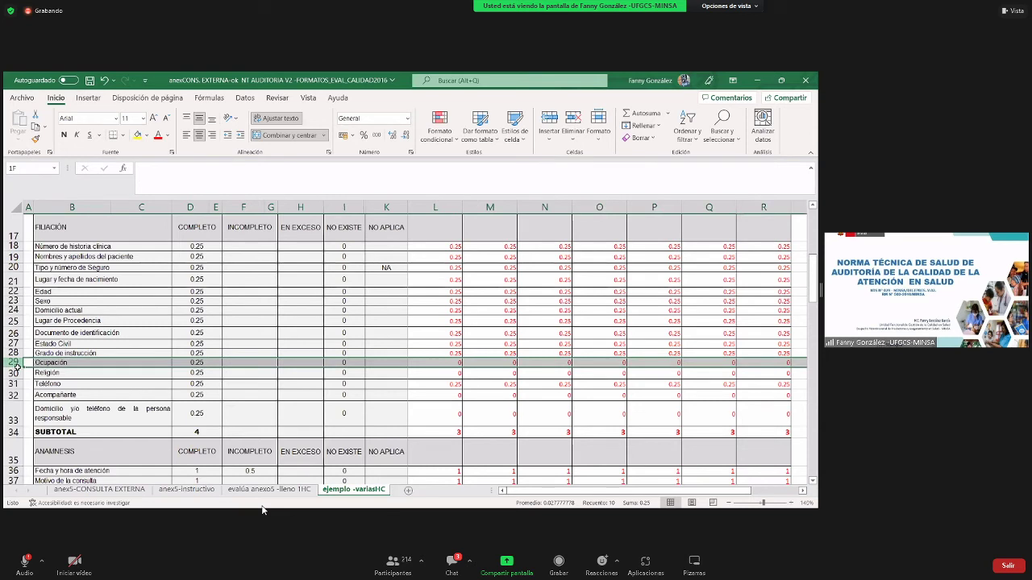
pyautogui.moveTo(16, 366); pyautogui.dragTo(16, 373)
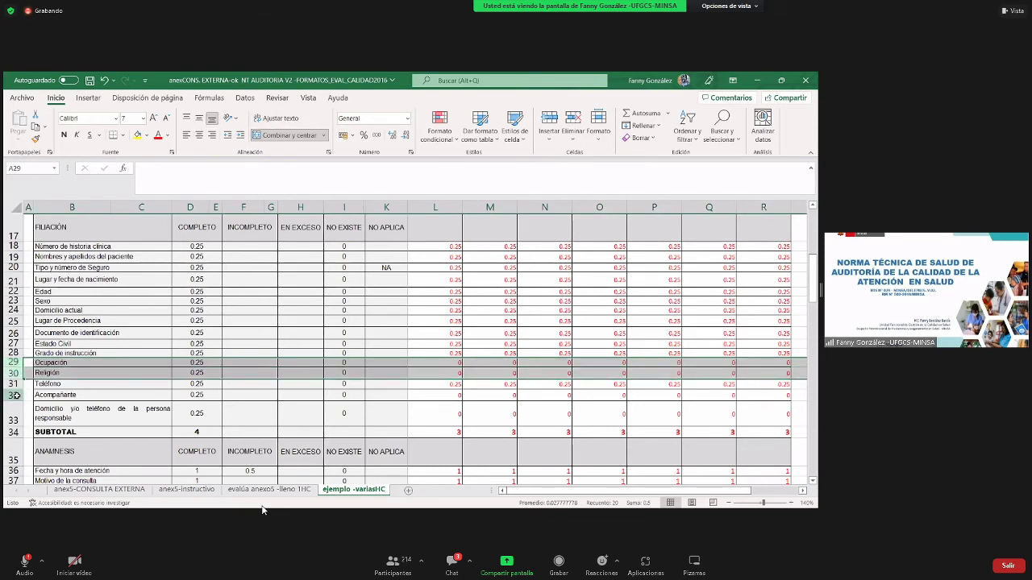
pyautogui.click(16, 394)
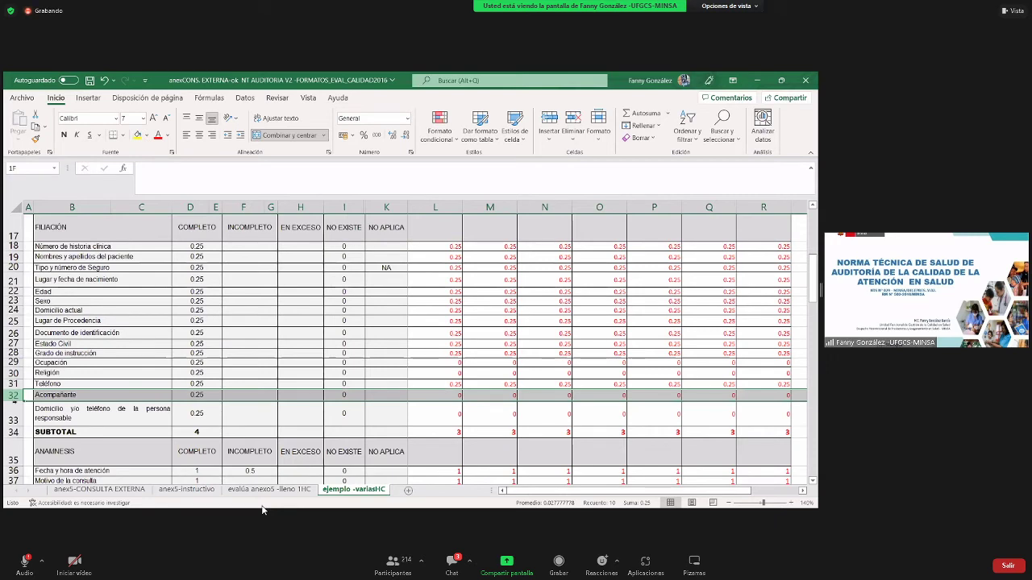
pyautogui.moveTo(16, 395); pyautogui.dragTo(15, 413)
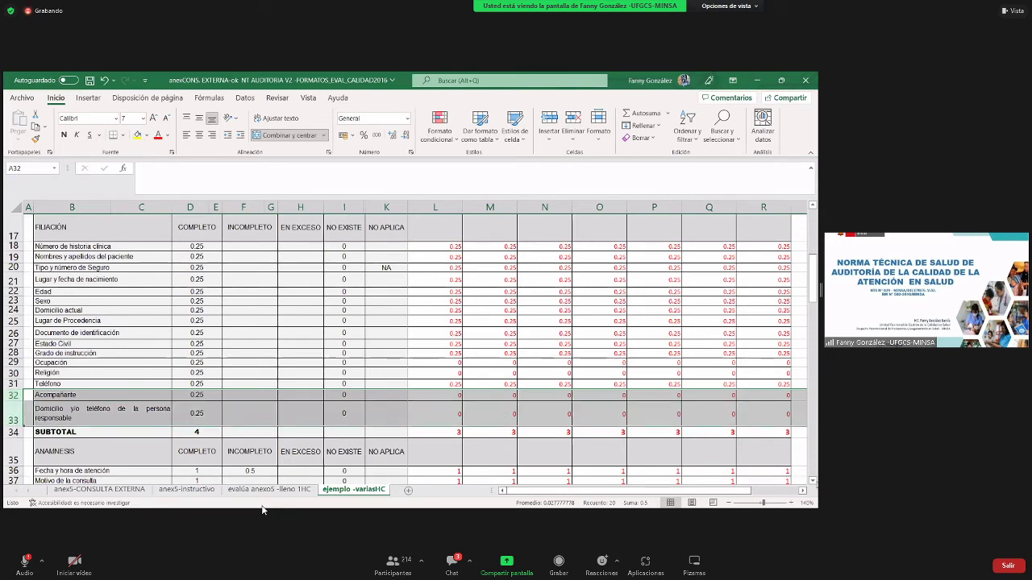
pyautogui.scroll(-2, 262, 509)
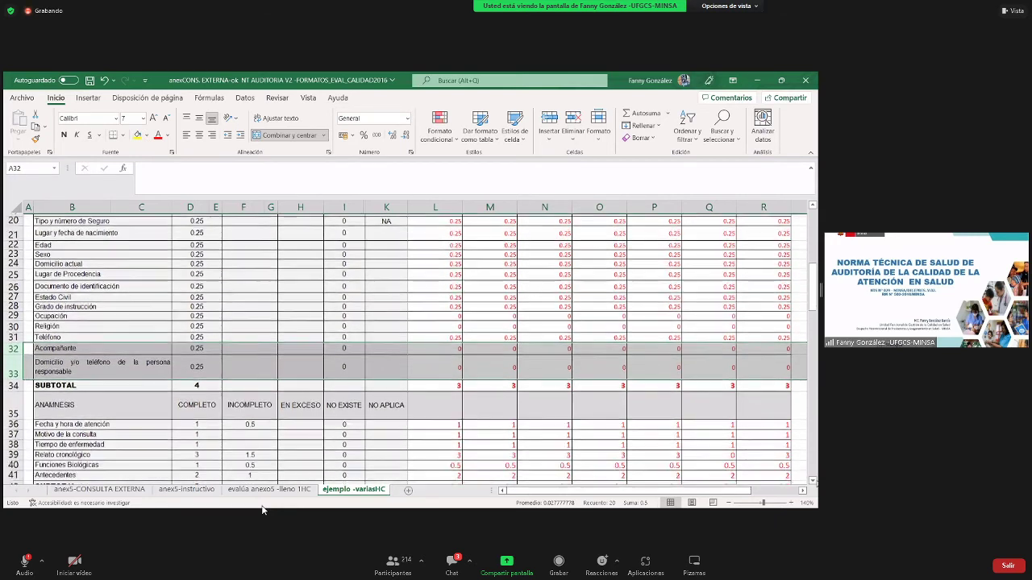
pyautogui.scroll(-3, 262, 509)
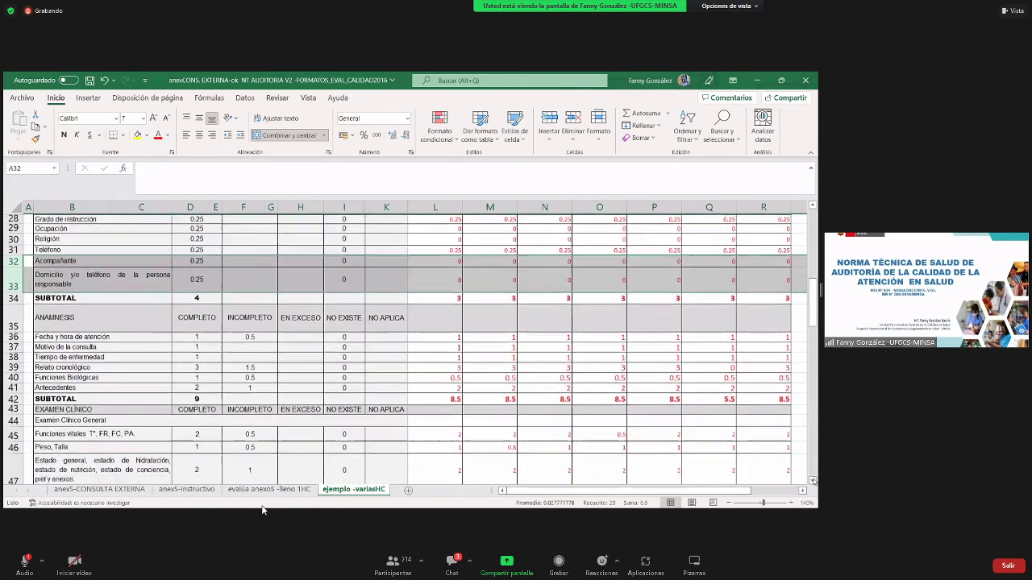
pyautogui.scroll(-2, 262, 510)
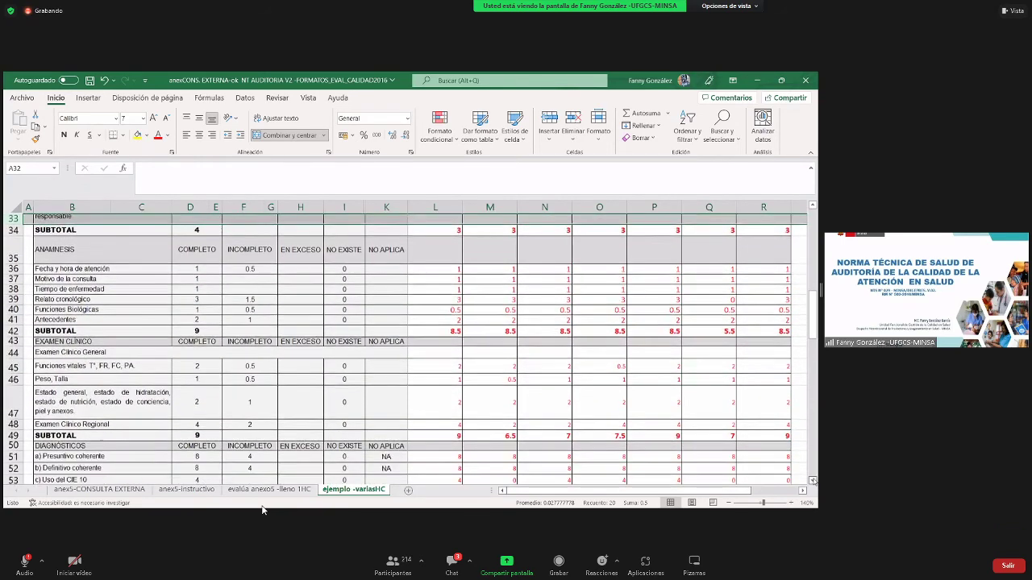
pyautogui.scroll(-2, 262, 510)
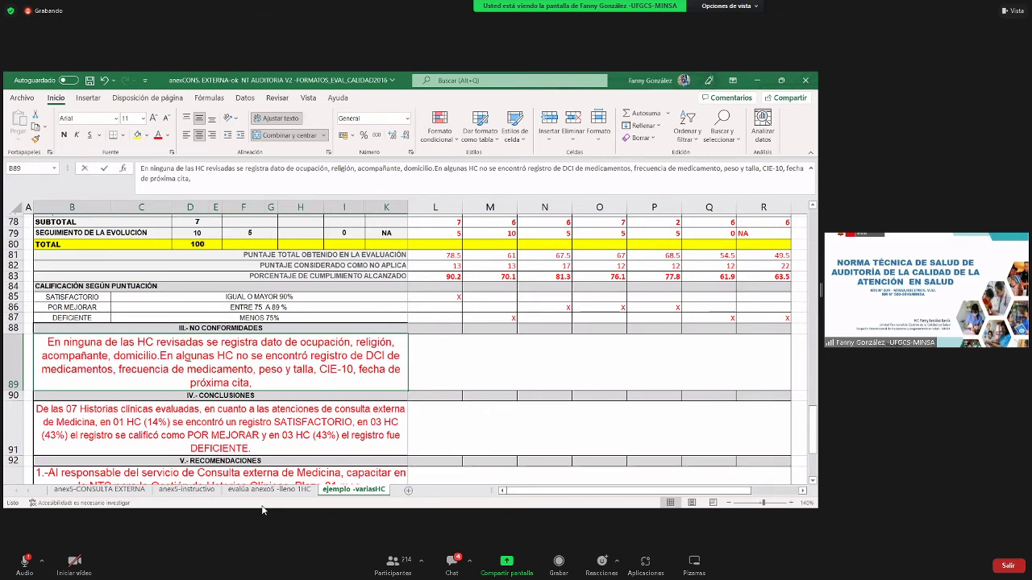
# Replace the word "revisadas" with "evaluadas" in the No Conformidades text in B89
pyautogui.doubleClick(196, 355)
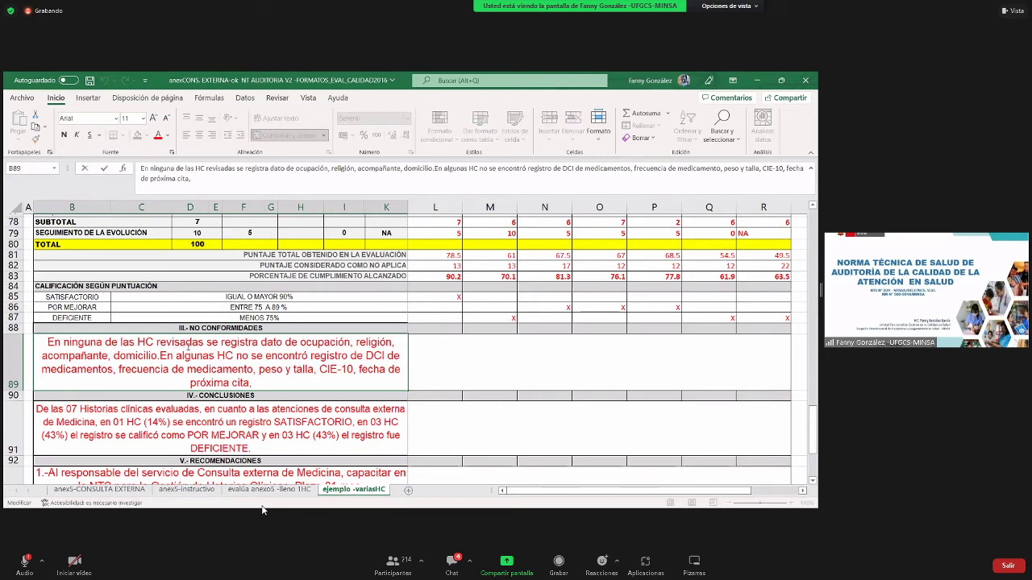
pyautogui.moveTo(158, 345); pyautogui.dragTo(198, 355)
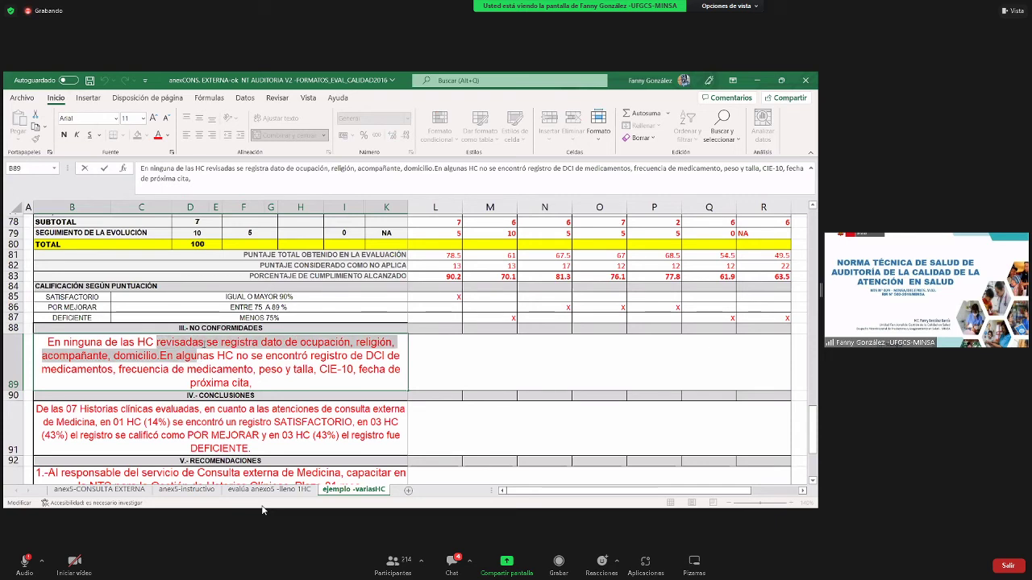
pyautogui.doubleClick(201, 344)
pyautogui.write('evaluada')
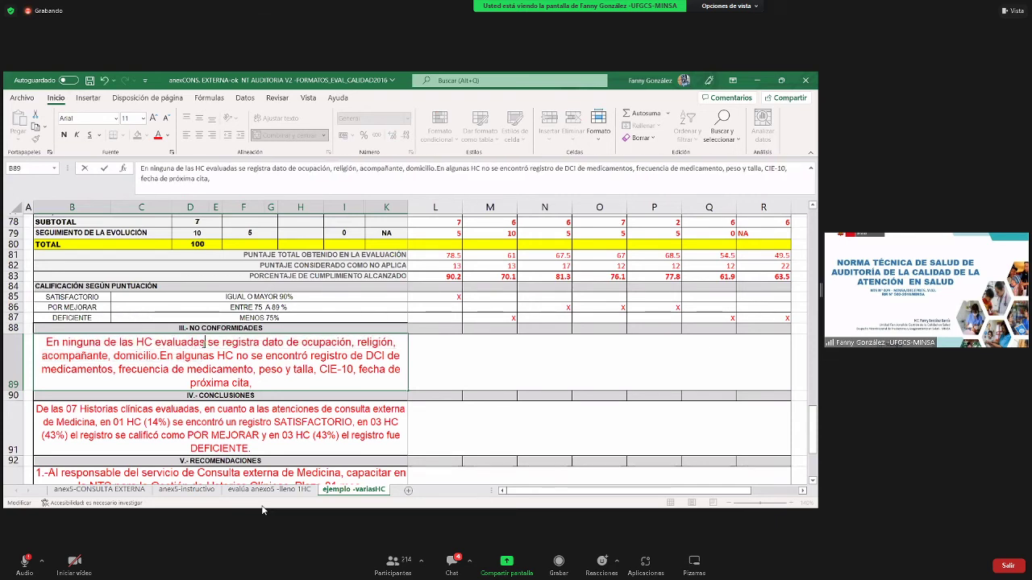
# Read the Conclusiones text in B91 and the Recomendaciones in B93 for the evaluated clinical records
pyautogui.click(224, 417)
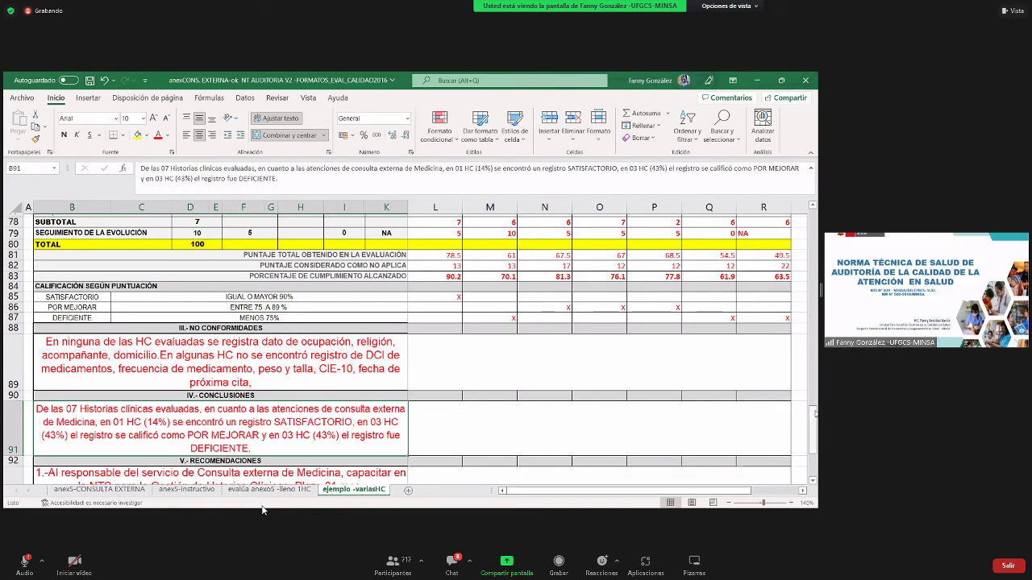
pyautogui.moveTo(814, 426); pyautogui.dragTo(815, 449)
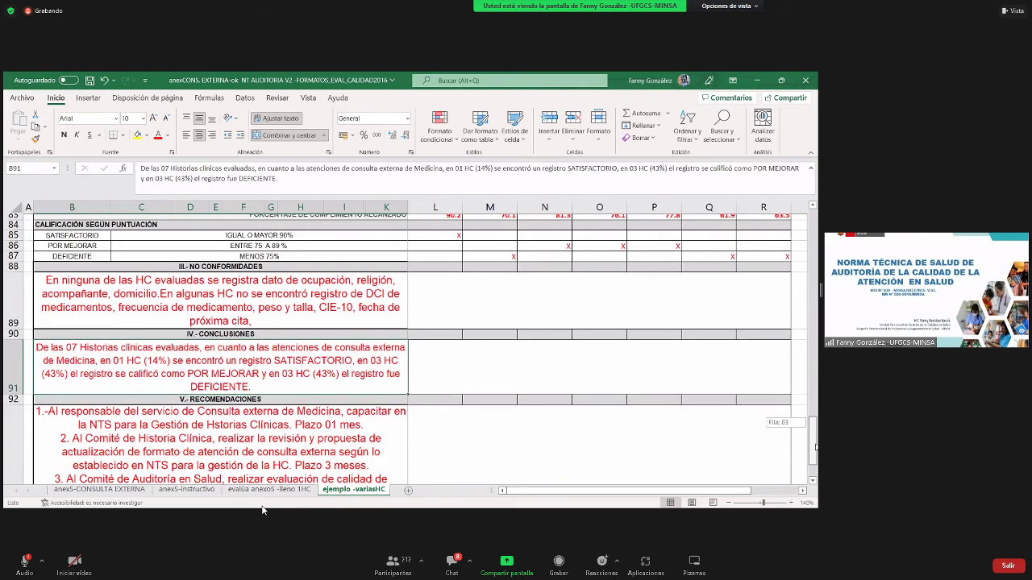
pyautogui.click(223, 415)
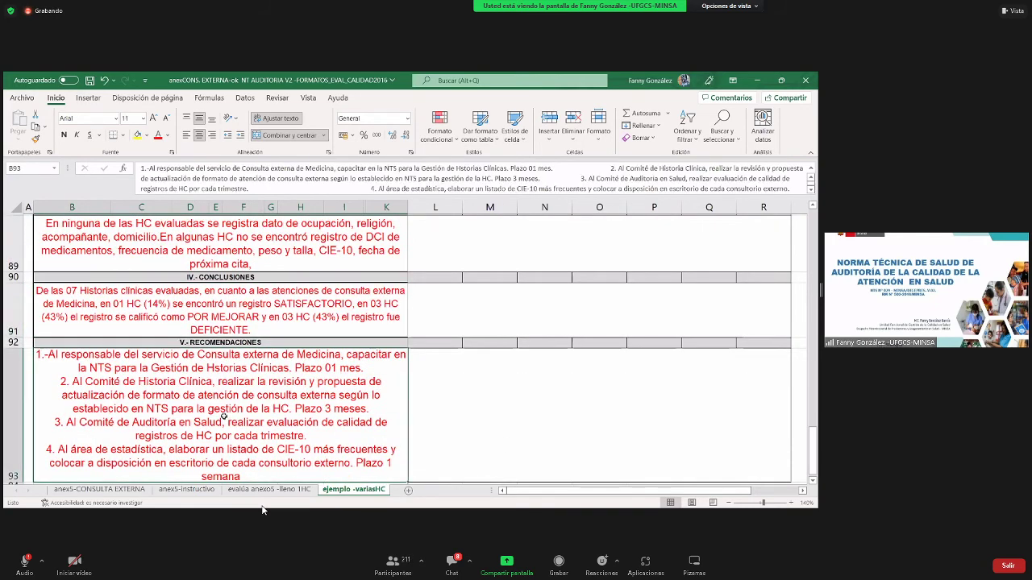